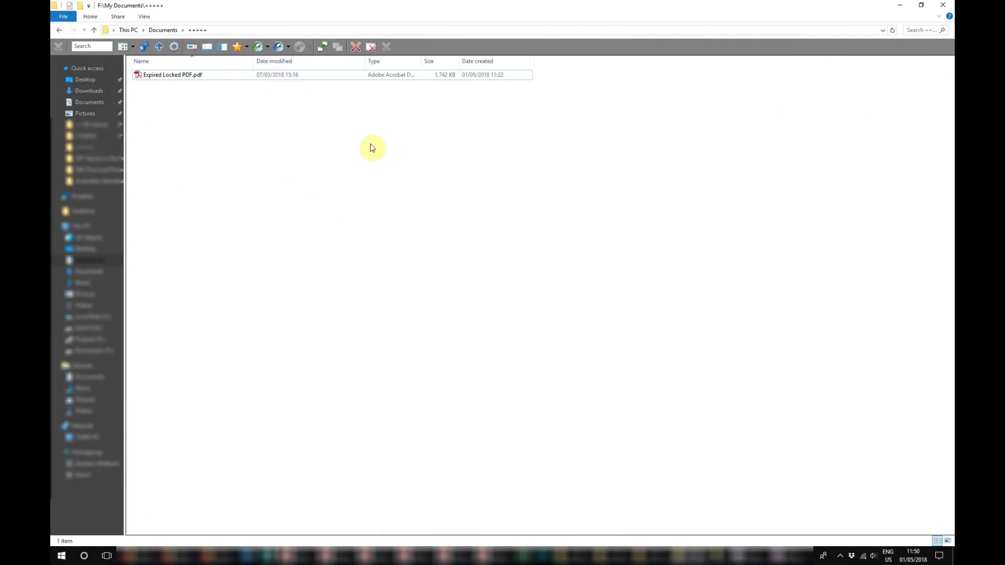
# - Select Expired Locked PDF.pdf in the Documents folder
pyautogui.click(193, 77)
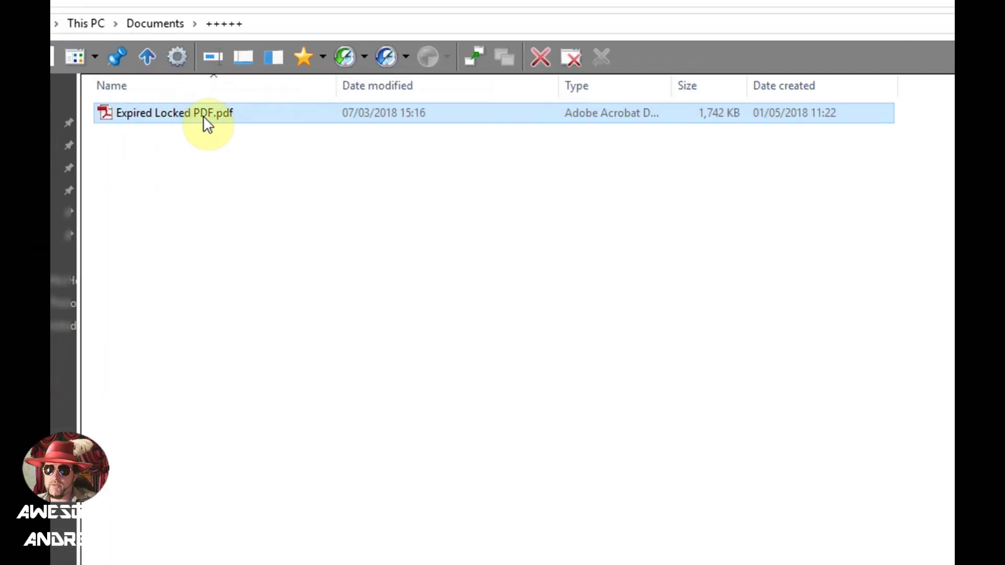
# - Open Expired Locked PDF.pdf in Acrobat and scroll to check its green expiry notice
pyautogui.doubleClick(200, 114)
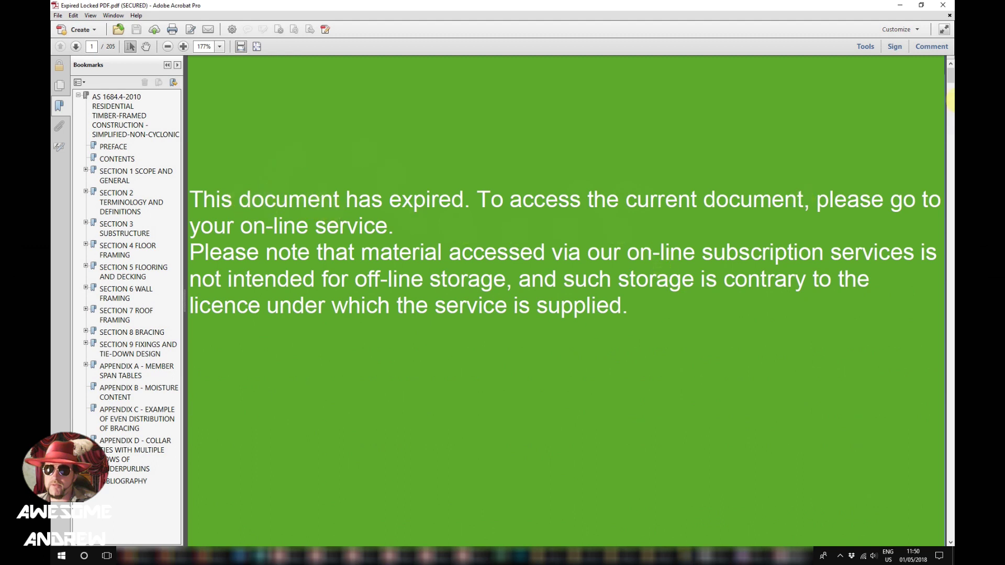
pyautogui.moveTo(950, 81)
pyautogui.mouseDown()
pyautogui.moveTo(950, 217)
pyautogui.moveTo(950, 75)
pyautogui.mouseUp()
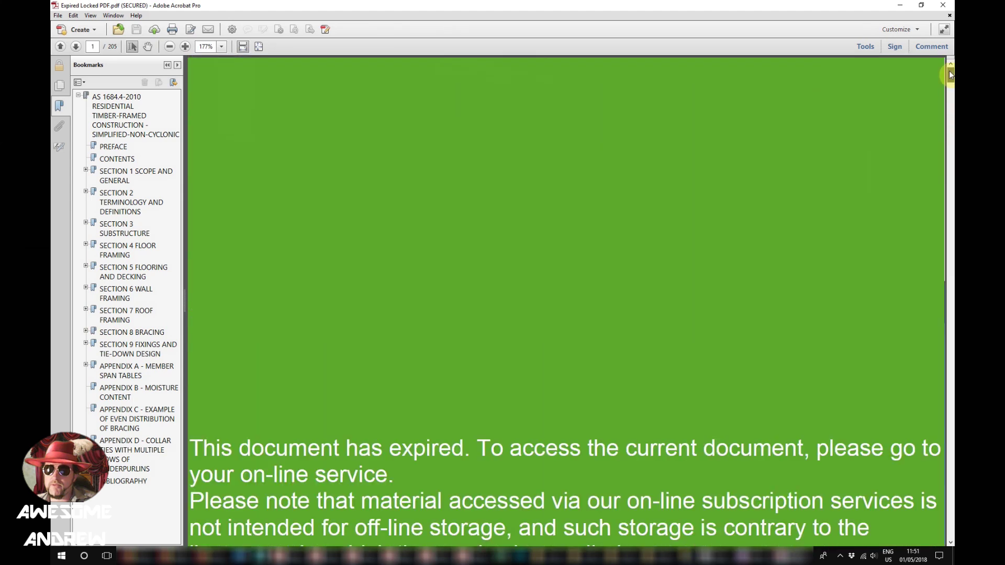
pyautogui.click(947, 6)
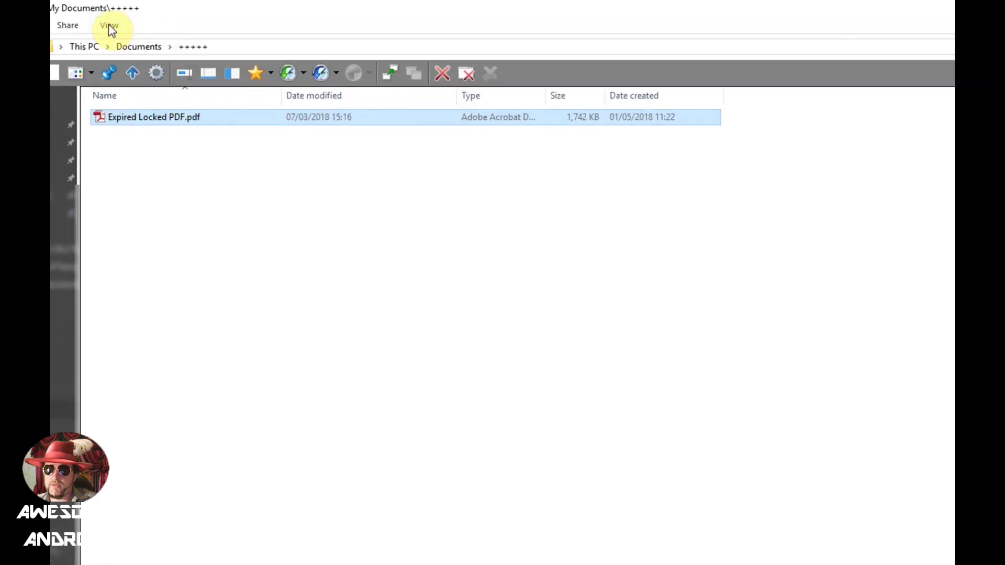
pyautogui.click(109, 25)
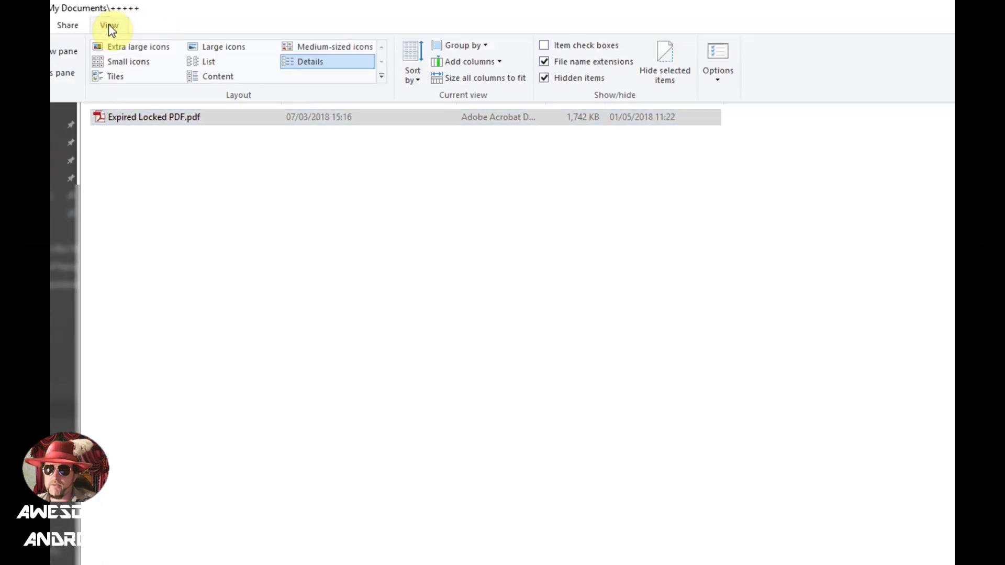
pyautogui.click(306, 61)
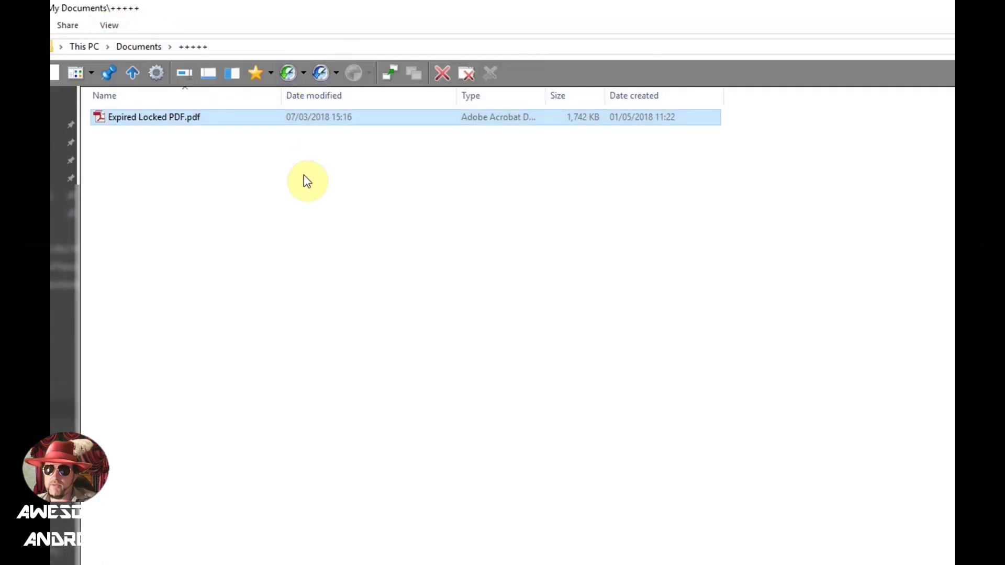
pyautogui.rightClick(177, 115)
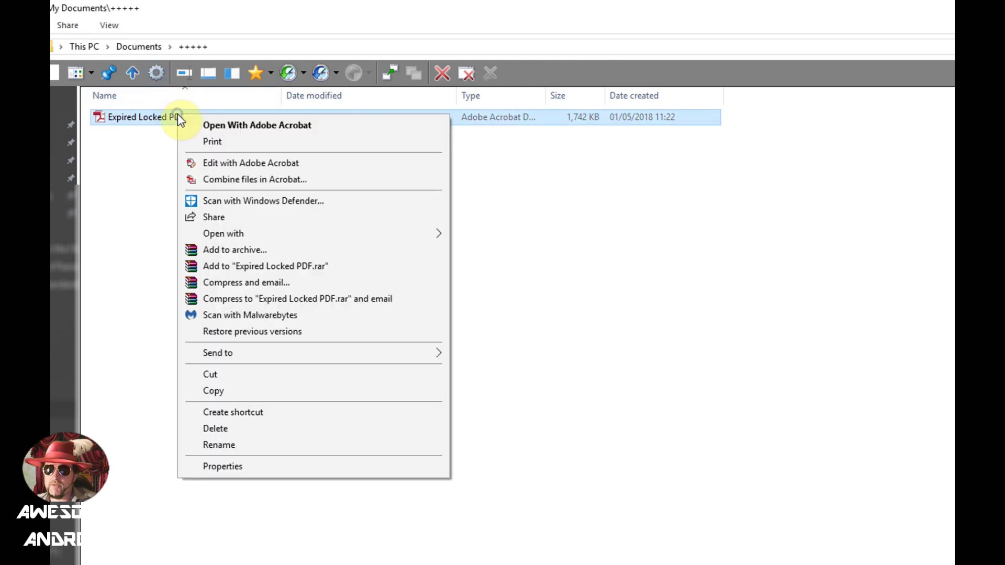
pyautogui.click(265, 467)
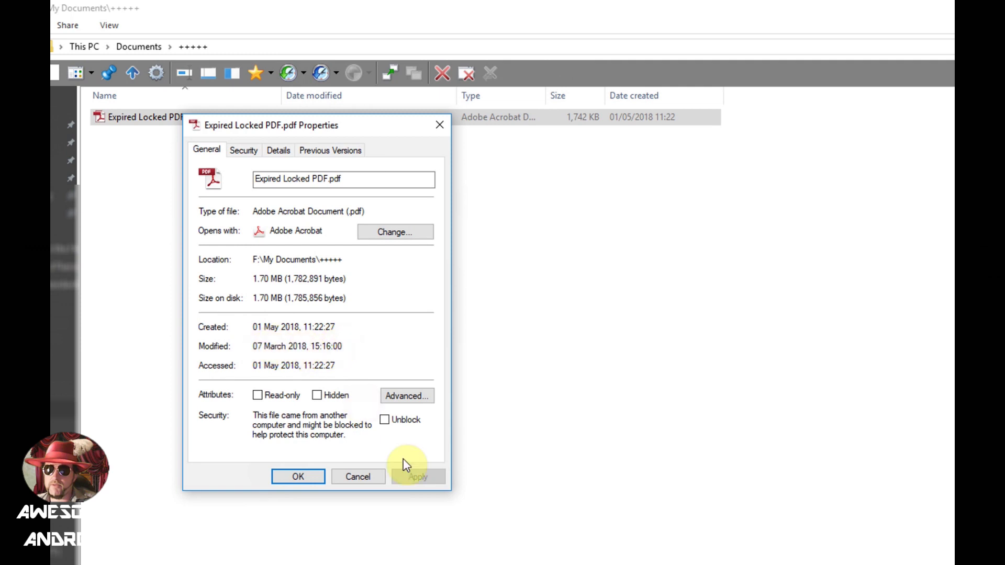
pyautogui.click(359, 481)
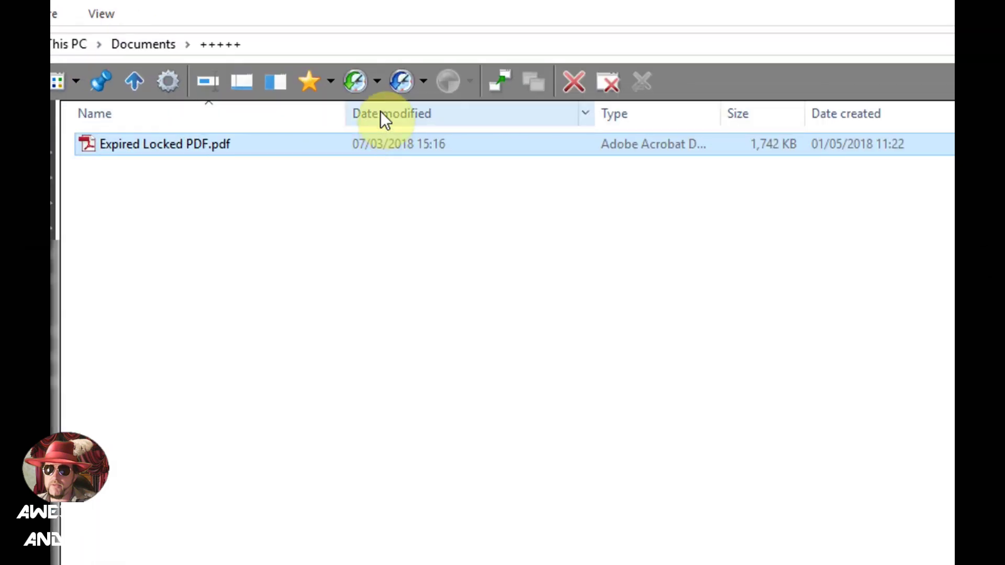
pyautogui.rightClick(381, 112)
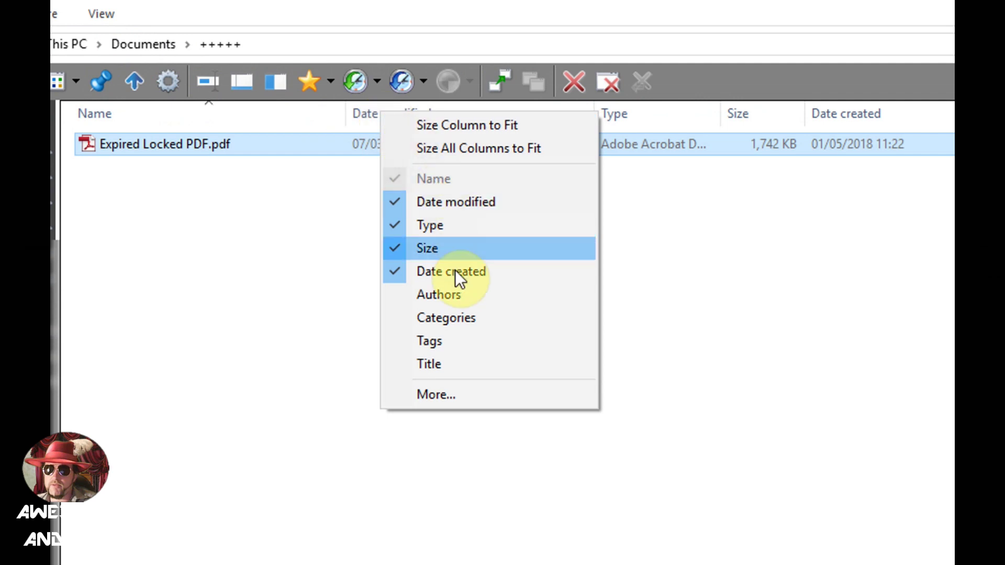
pyautogui.click(309, 177)
pyautogui.click(360, 150)
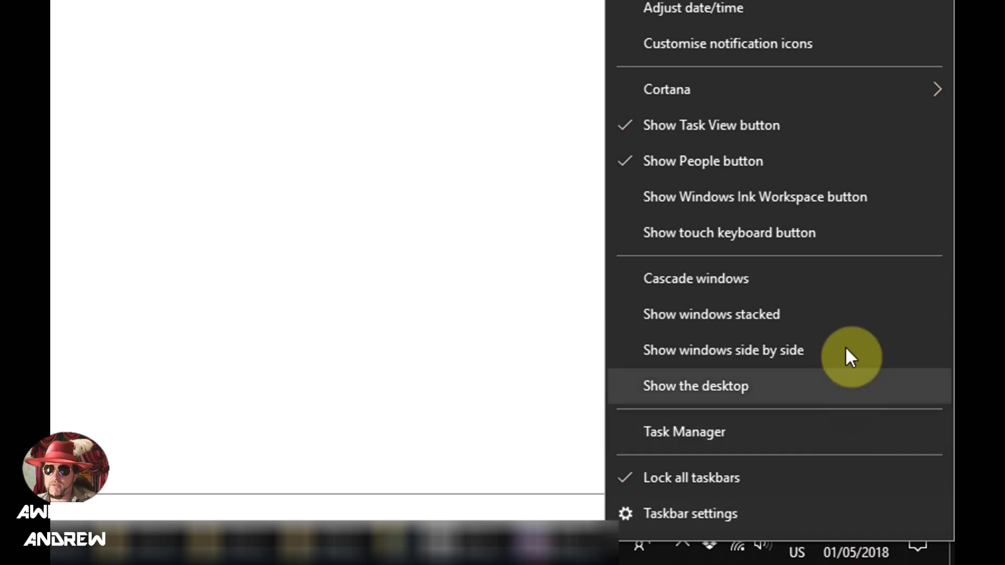
# - Switch off Set time automatically in the Windows date and time settings
pyautogui.click(741, 6)
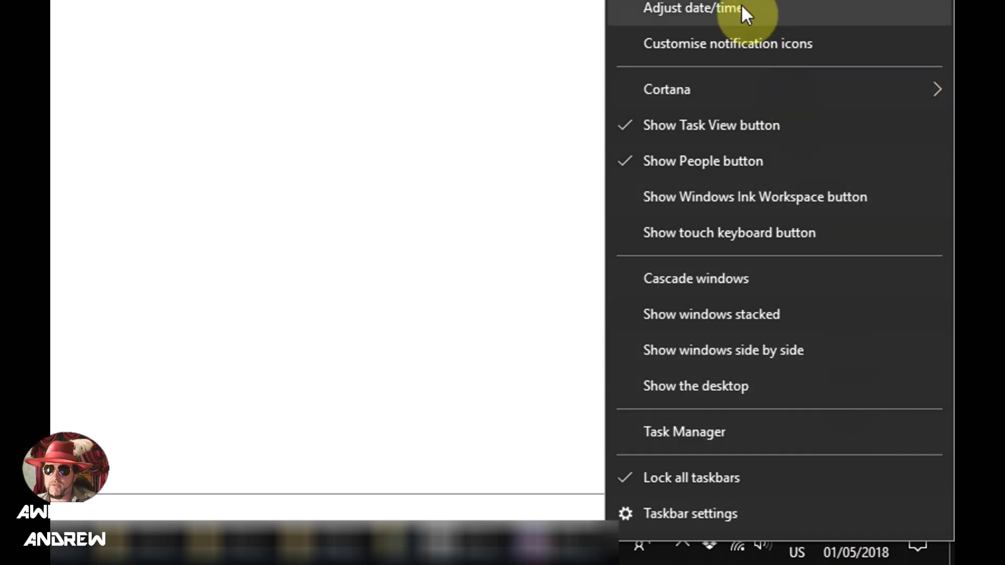
pyautogui.click(741, 7)
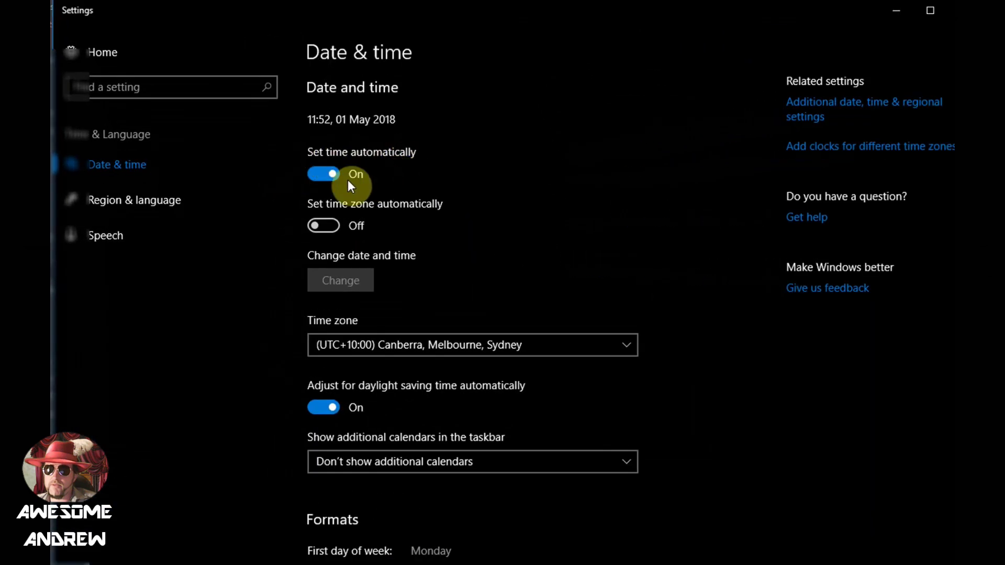
pyautogui.click(319, 174)
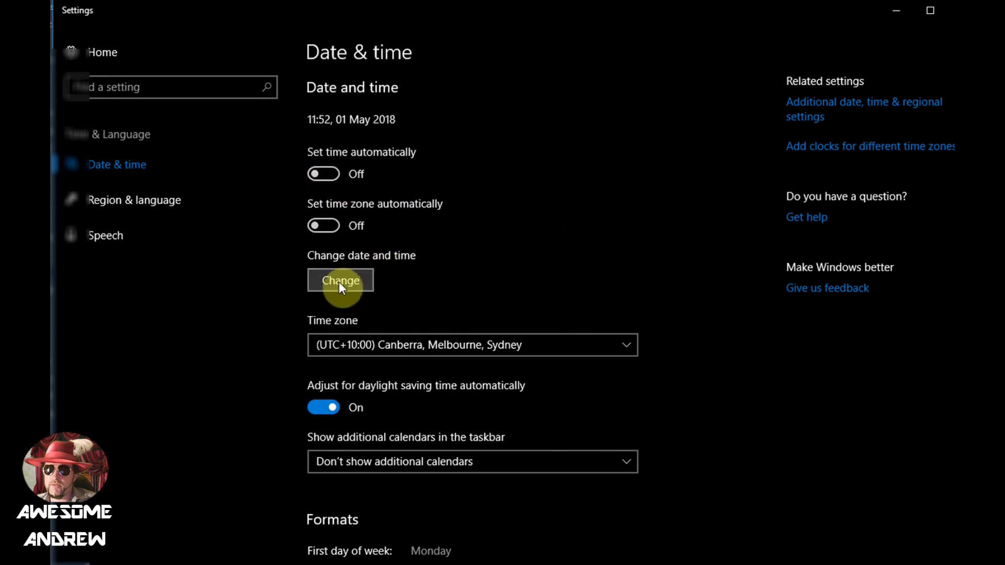
# - Manually change the system date to 7 March 2018
pyautogui.click(339, 281)
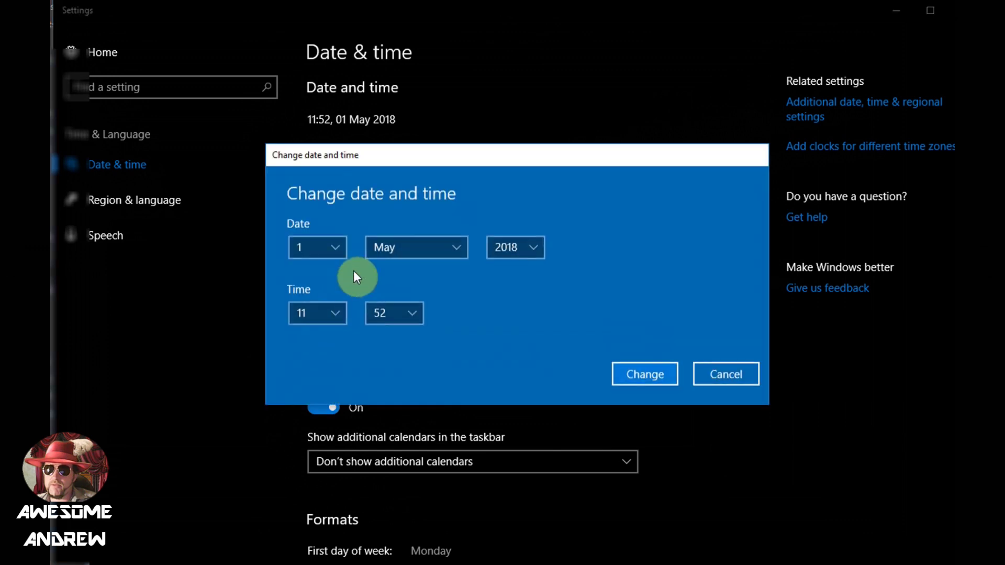
pyautogui.click(337, 245)
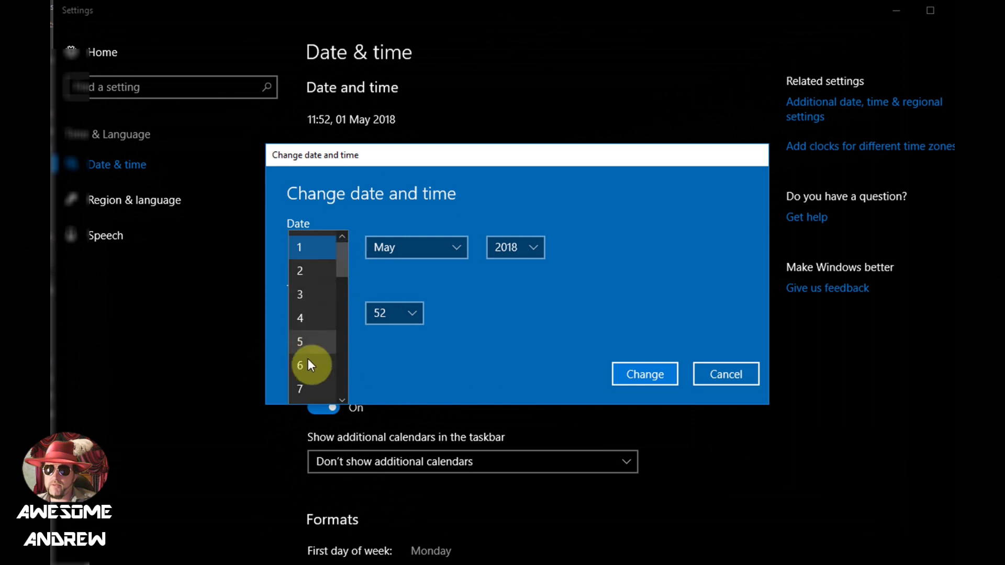
pyautogui.click(310, 381)
pyautogui.click(460, 242)
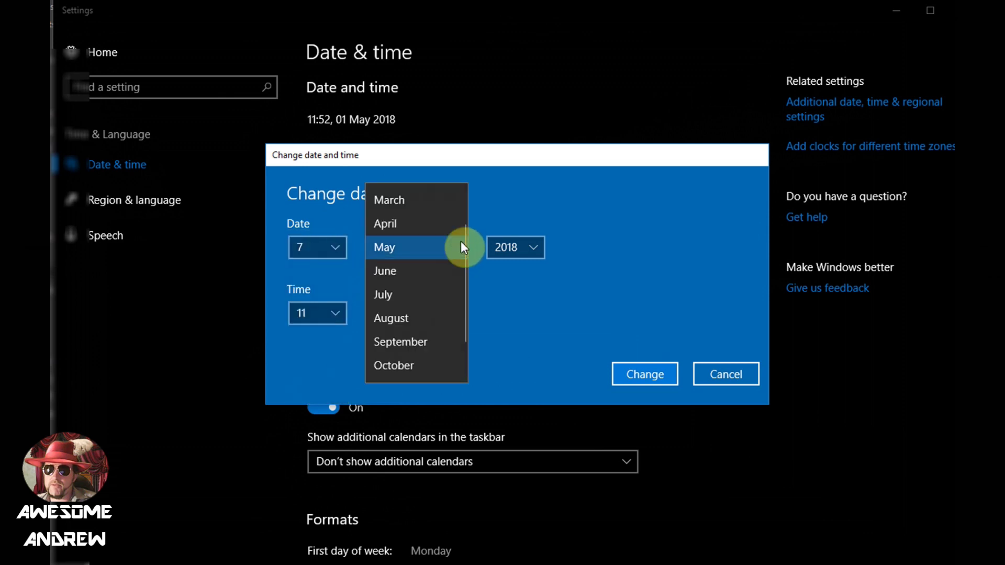
pyautogui.click(440, 206)
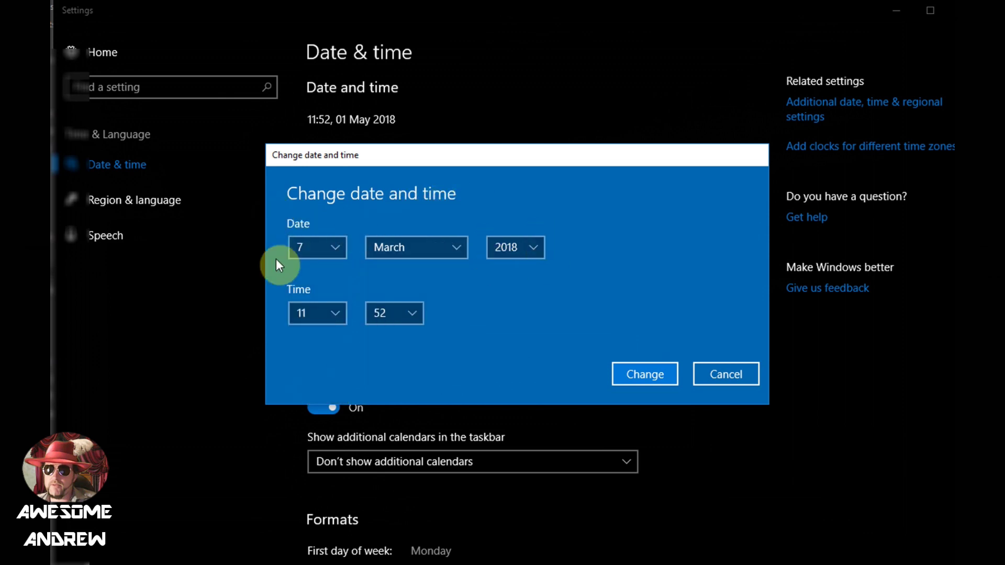
pyautogui.click(643, 372)
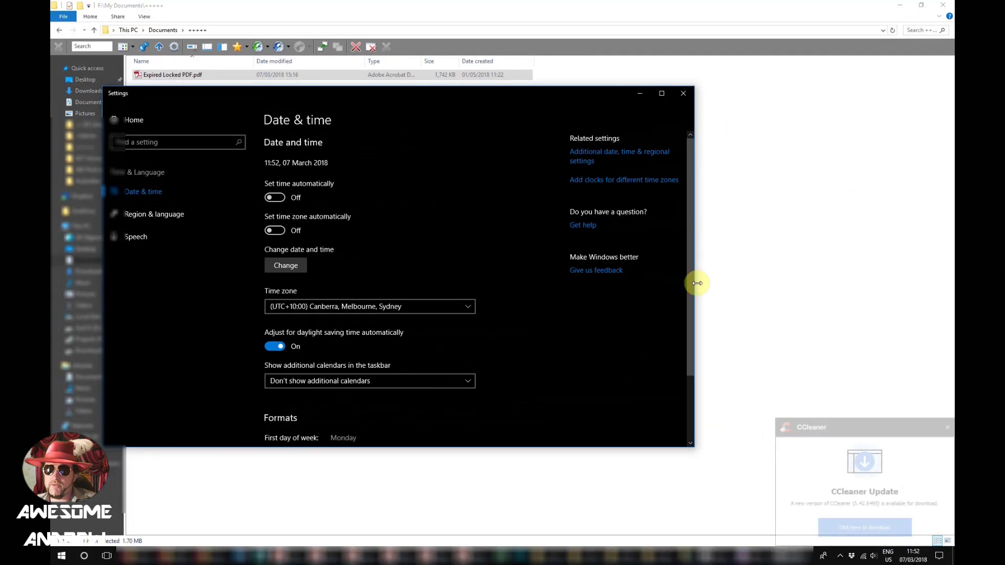
# - Dismiss the CCleaner notification and reopen Expired Locked PDF.pdf in Acrobat
pyautogui.click(794, 253)
pyautogui.click(947, 427)
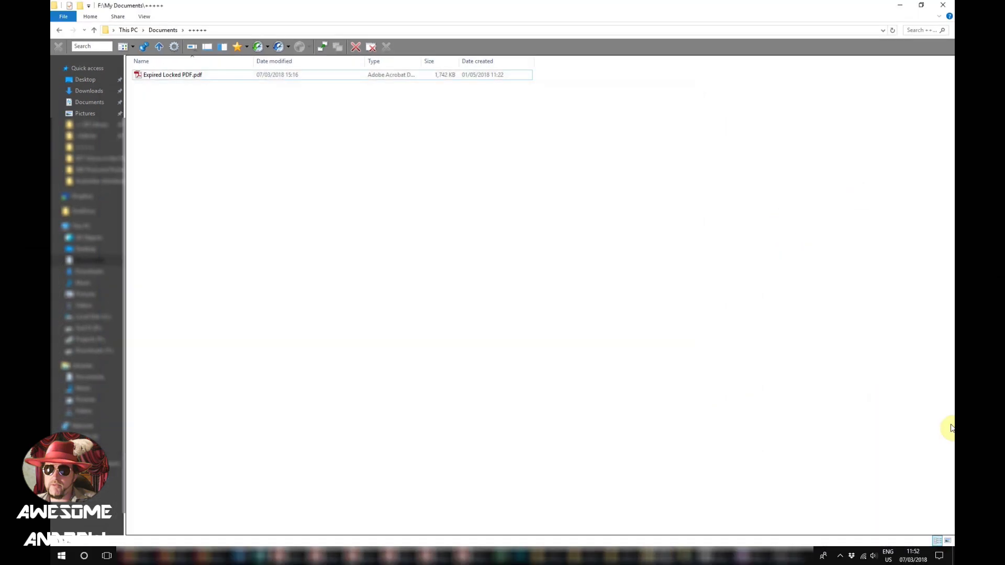
pyautogui.click(160, 75)
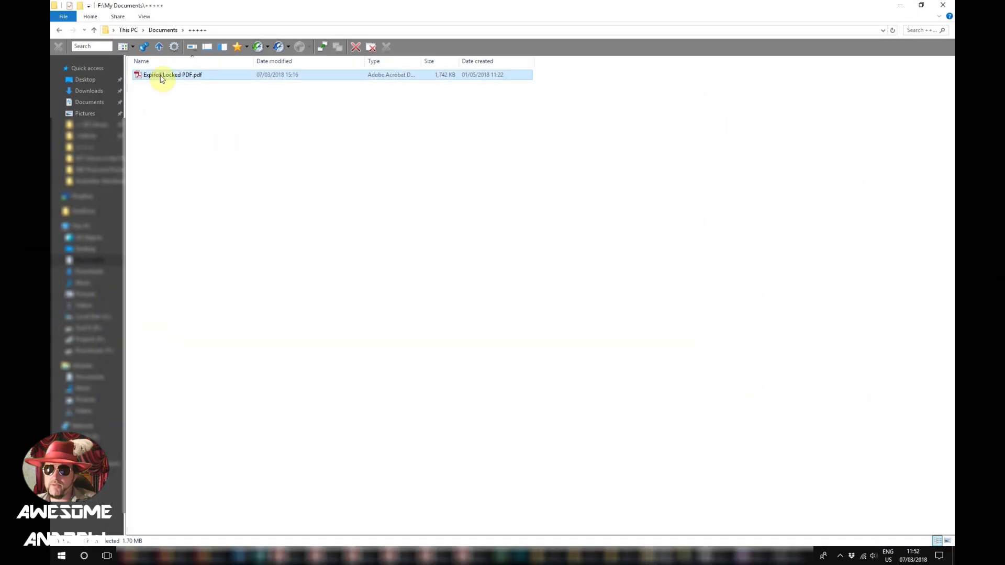
pyautogui.doubleClick(163, 74)
# - Scroll through the PDF past the Preface and back to the AS 1684.4—2010 cover page
pyautogui.scroll(-10, 647, 231)
pyautogui.moveTo(948, 81)
pyautogui.mouseDown()
pyautogui.moveTo(949, 178)
pyautogui.moveTo(950, 67)
pyautogui.moveTo(949, 82)
pyautogui.mouseUp()
pyautogui.scroll(-3, 842, 449)
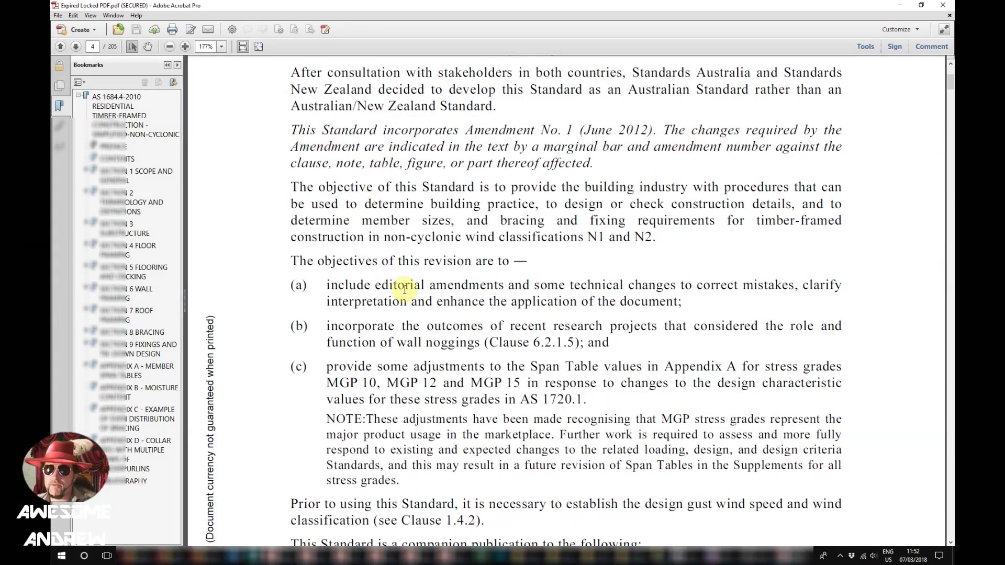
pyautogui.scroll(3, 470, 301)
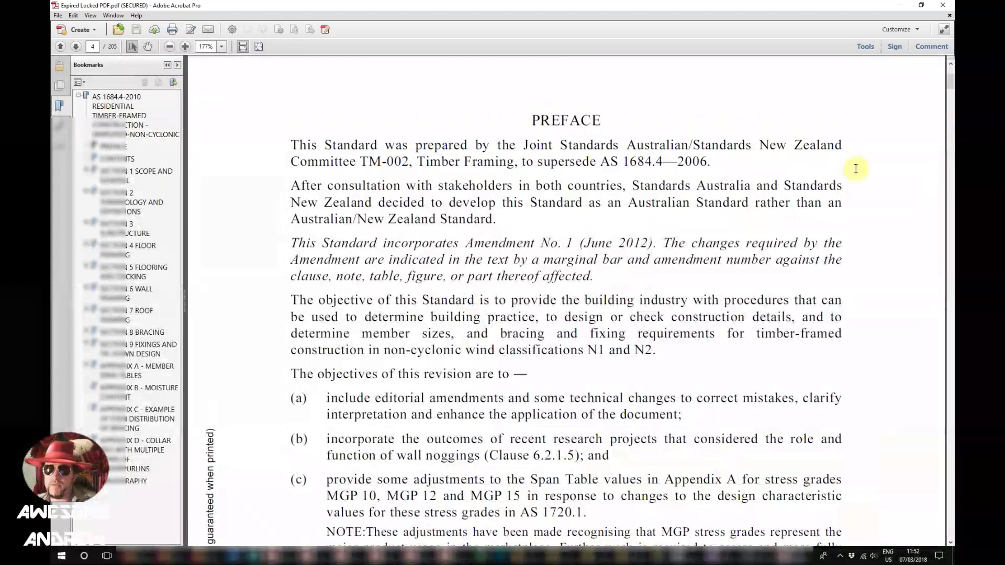
pyautogui.moveTo(950, 84); pyautogui.dragTo(950, 65)
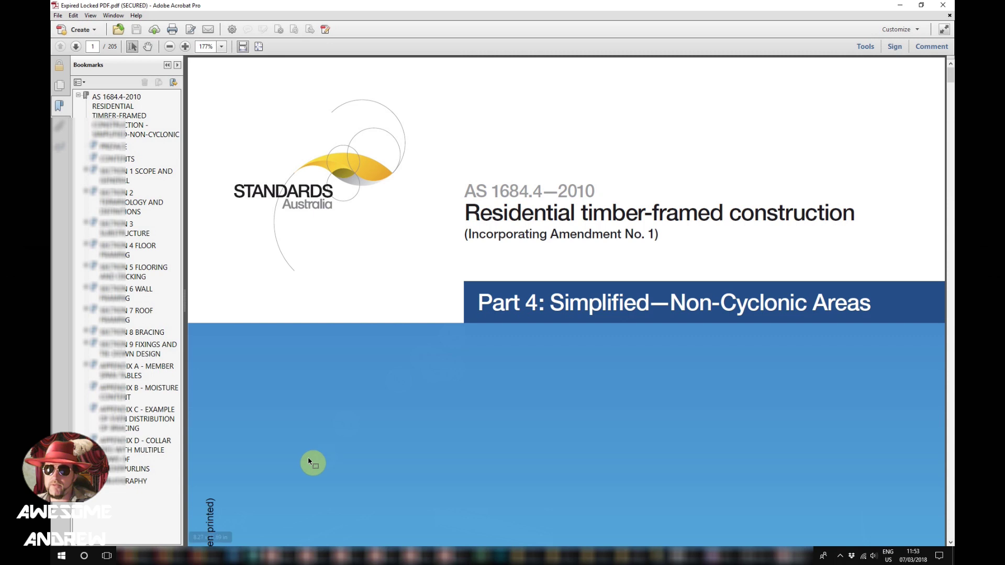
# - Go to the Free PDF Creator page in Firefox and start the free download
pyautogui.moveTo(209, 555)
pyautogui.click(304, 515)
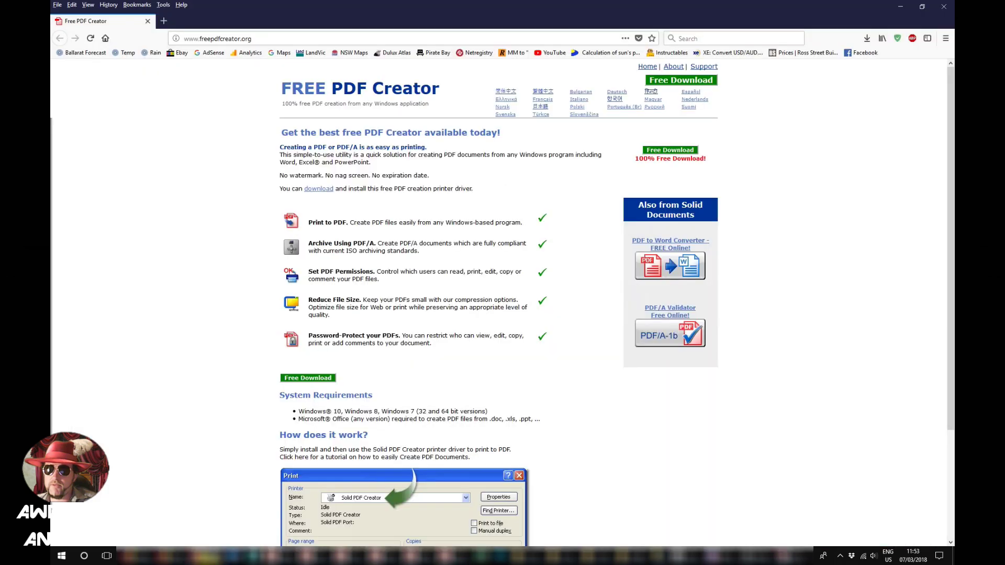
pyautogui.click(415, 68)
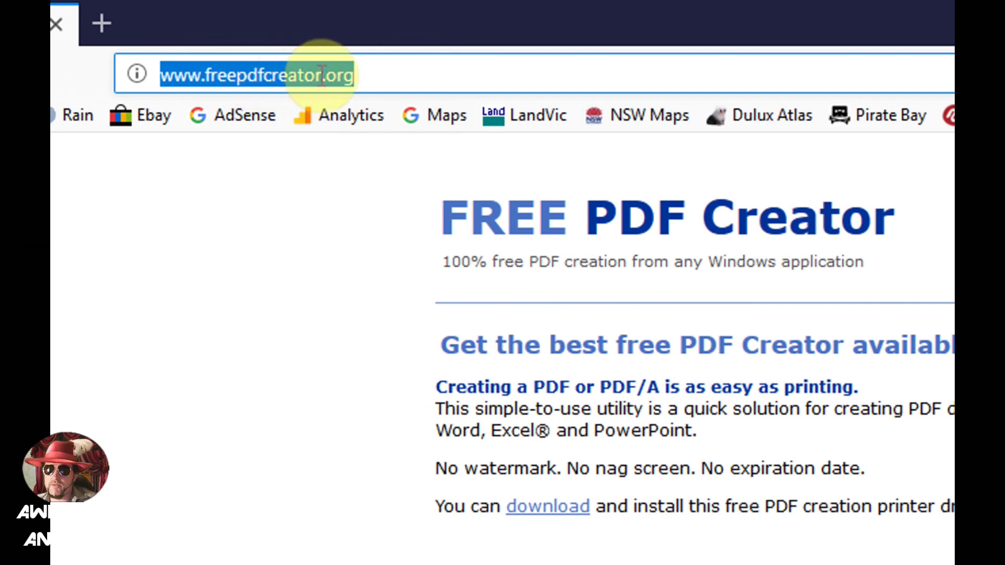
pyautogui.click(375, 74)
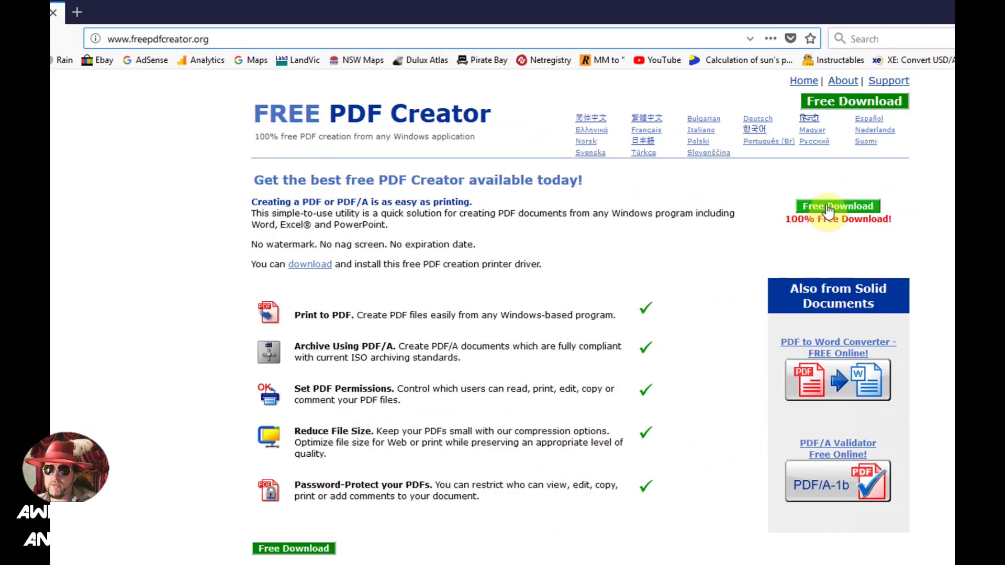
pyautogui.click(827, 210)
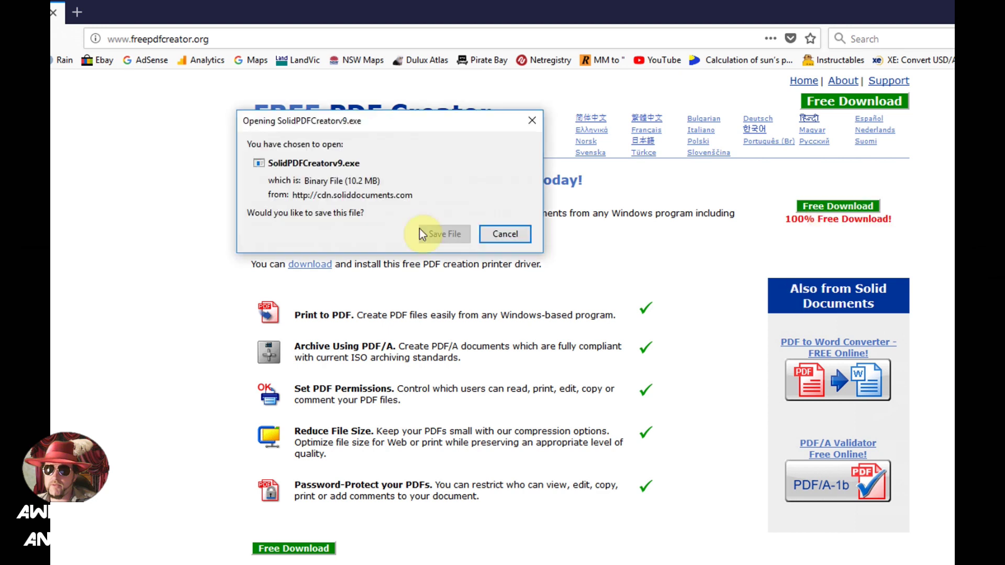
# - Save SolidPDFCreatorv9.exe to Downloads, replacing the existing copy, and view recent downloads
pyautogui.click(430, 233)
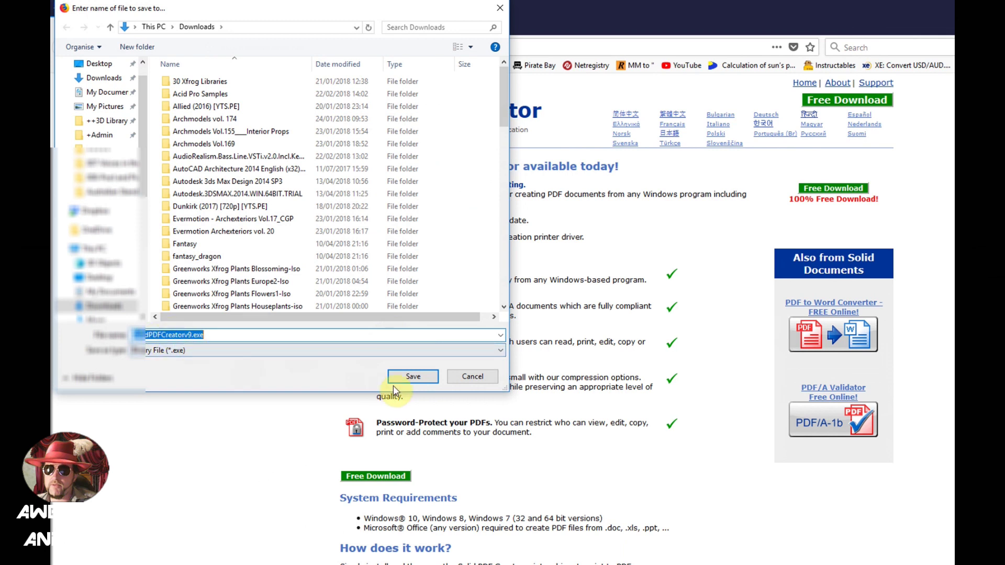
pyautogui.click(397, 380)
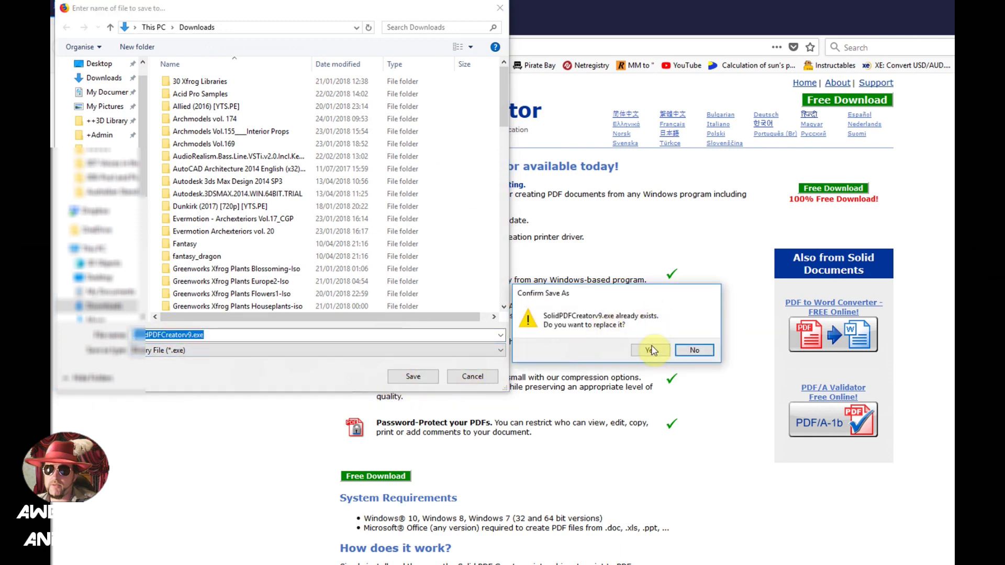
pyautogui.click(651, 350)
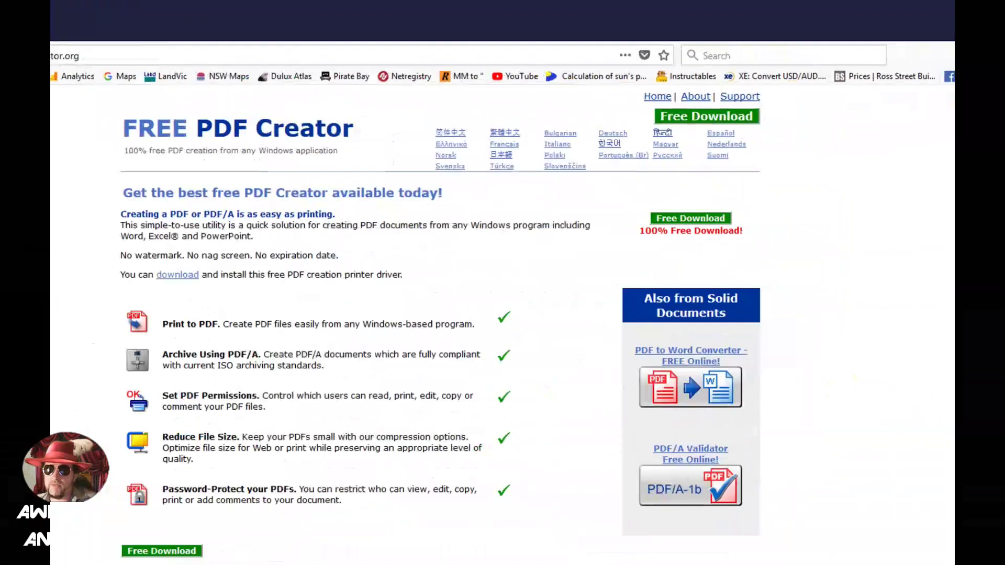
pyautogui.click(1004, 43)
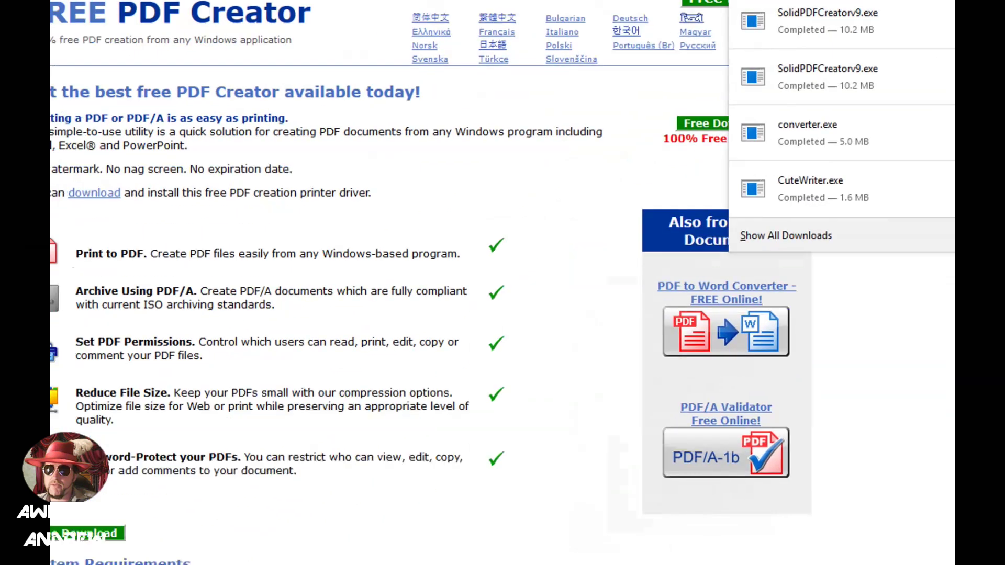
# - Run SolidPDFCreatorv9.exe, accept the license, and finish the Standard Installation
pyautogui.click(623, 114)
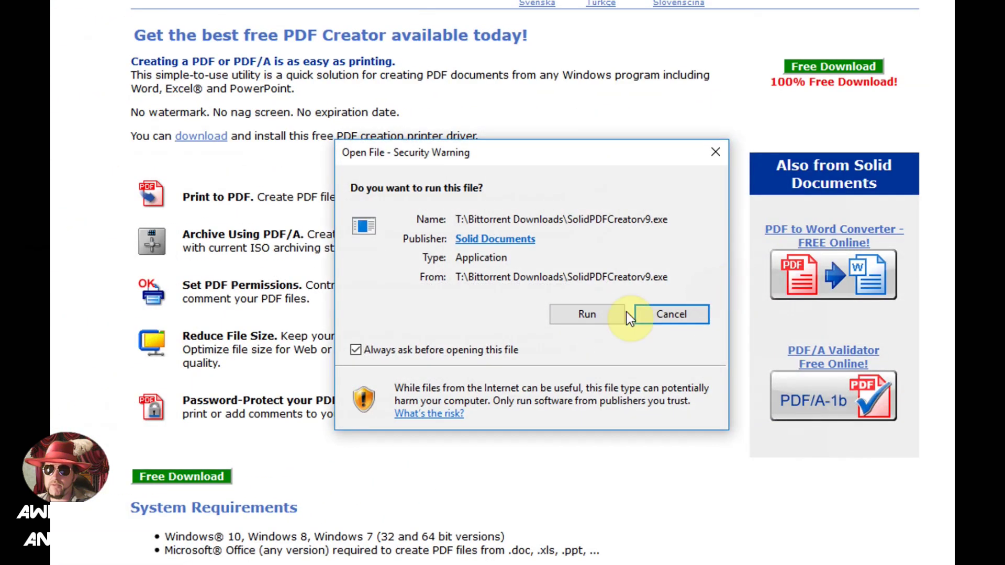
pyautogui.click(585, 315)
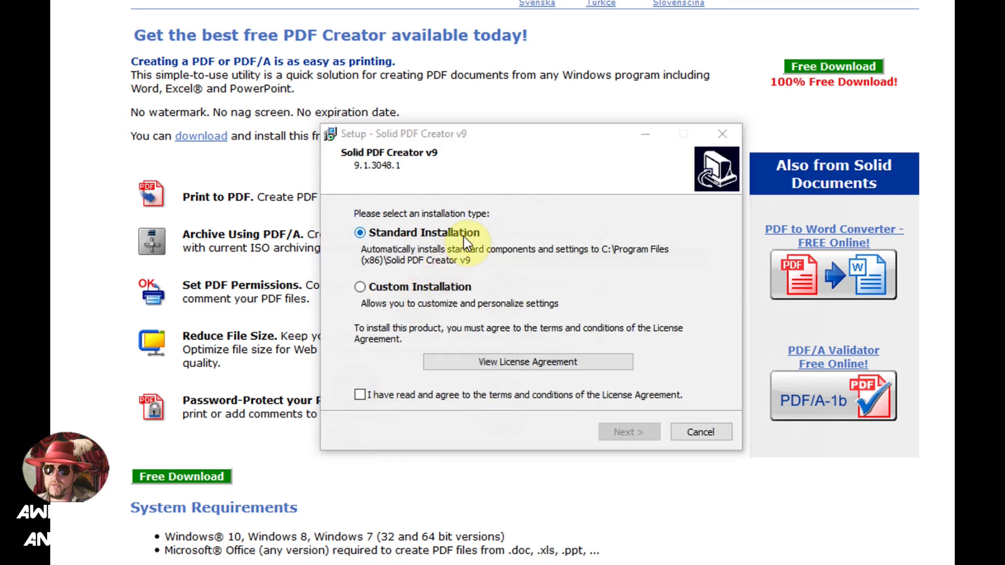
pyautogui.click(517, 155)
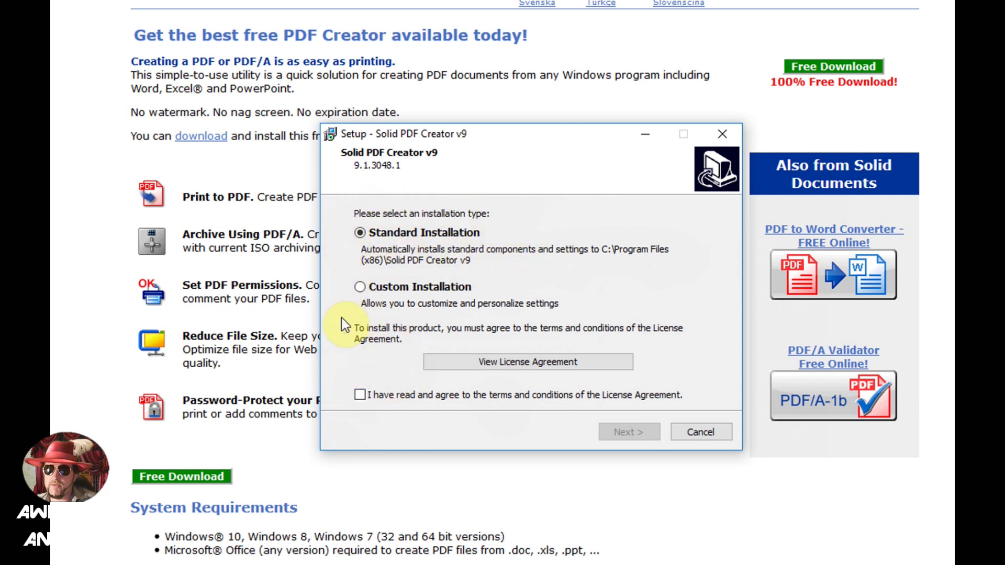
pyautogui.click(360, 395)
pyautogui.click(617, 431)
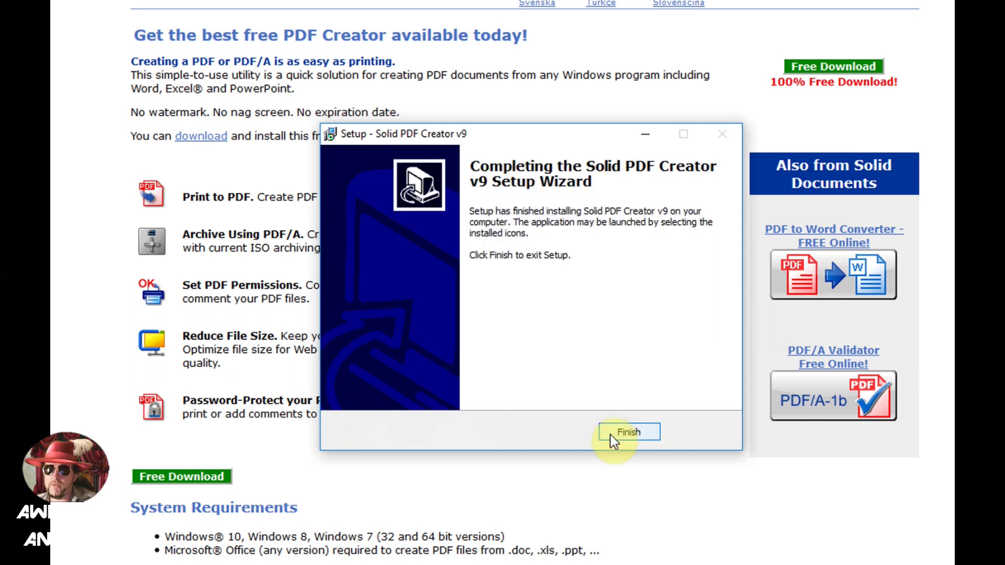
pyautogui.click(614, 434)
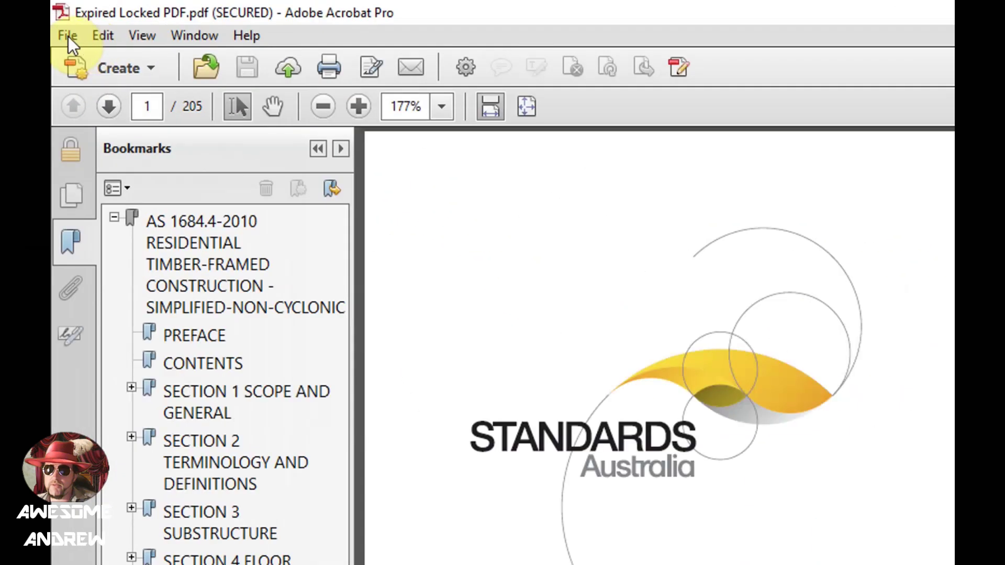
# - Change the PDF's Security Method to No Security in Document Properties
pyautogui.click(60, 22)
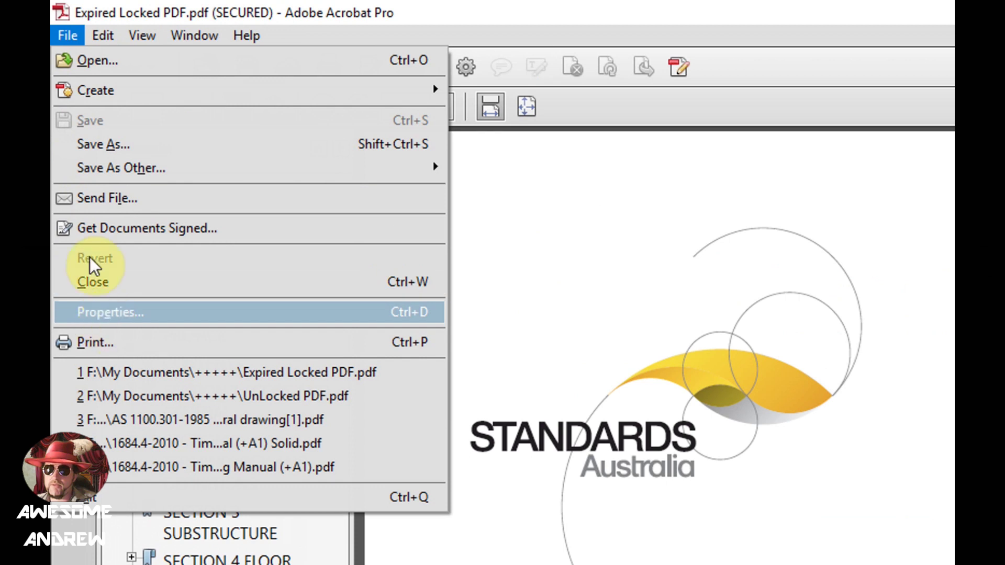
pyautogui.click(111, 313)
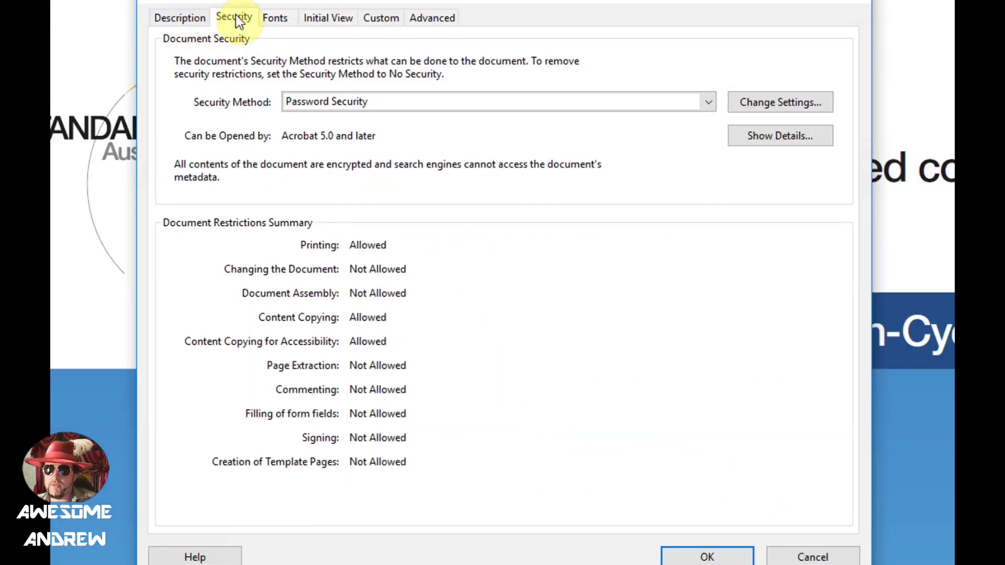
pyautogui.click(376, 103)
pyautogui.click(375, 117)
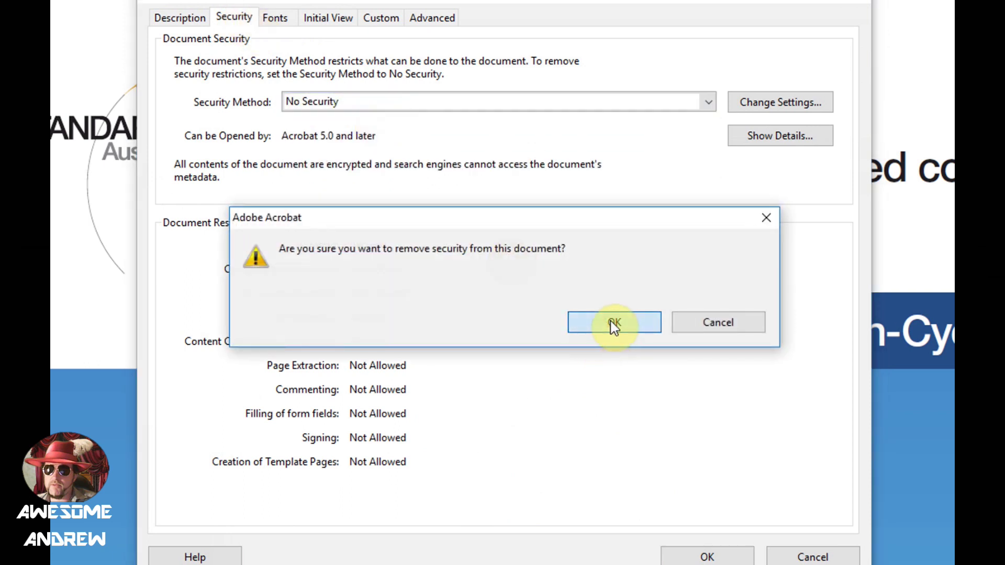
pyautogui.click(610, 321)
pyautogui.click(699, 555)
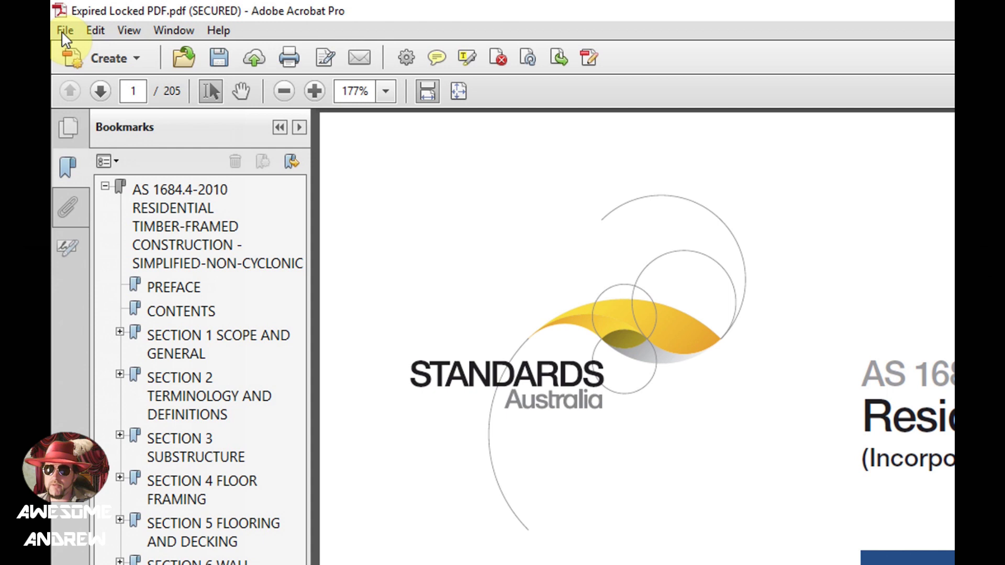
# - Print the document with Solid PDF Creator selected as the printer
pyautogui.click(61, 31)
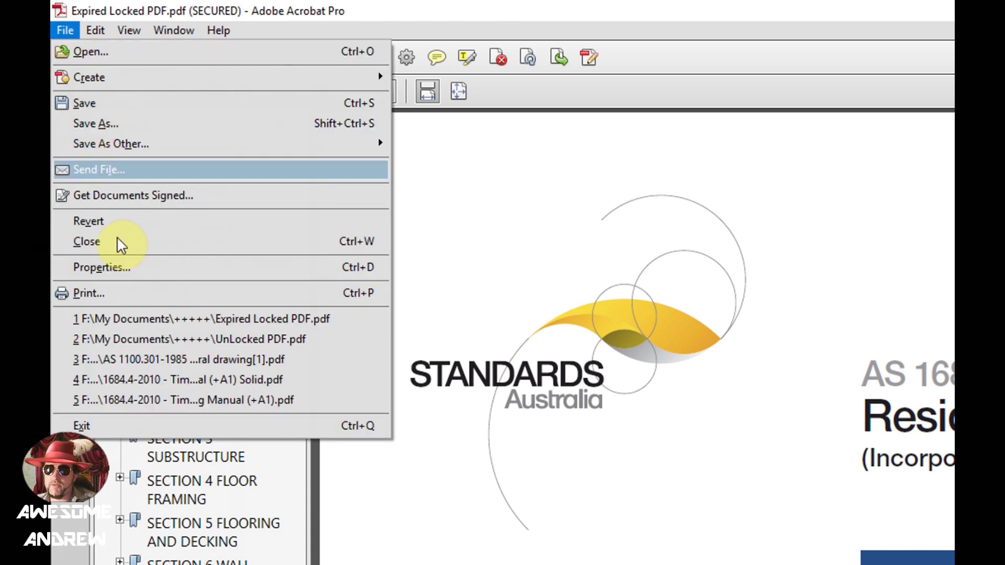
pyautogui.click(132, 292)
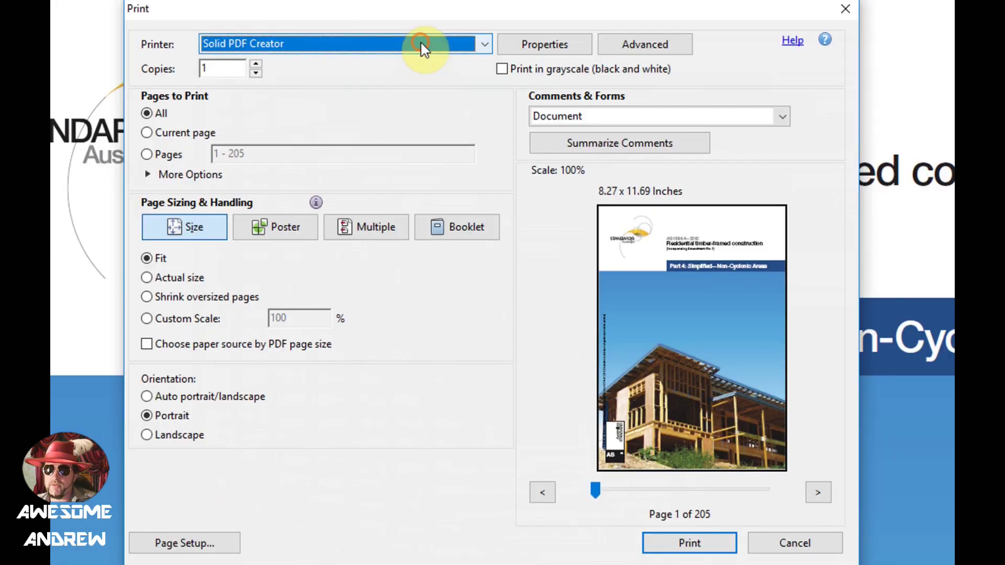
pyautogui.click(423, 46)
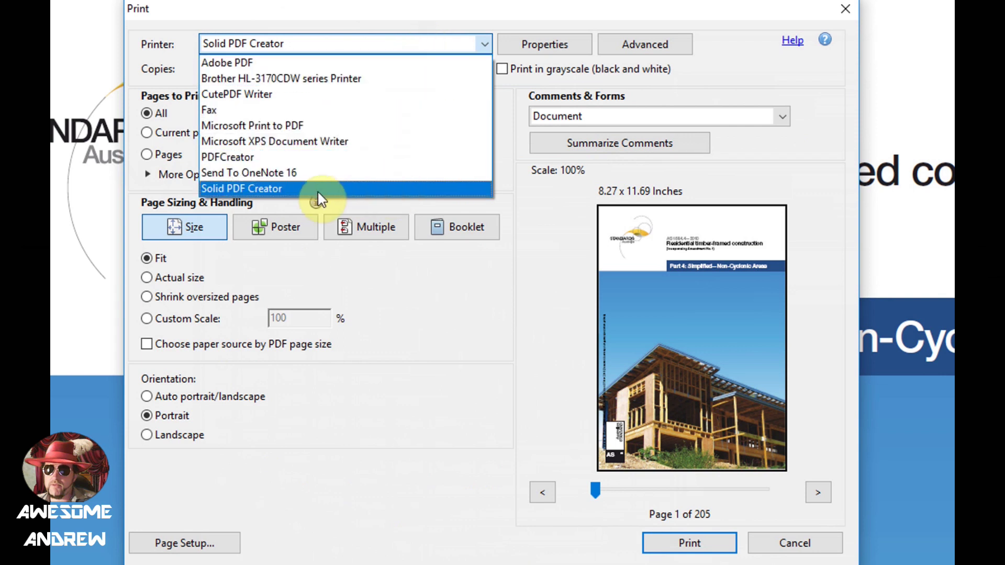
pyautogui.click(239, 187)
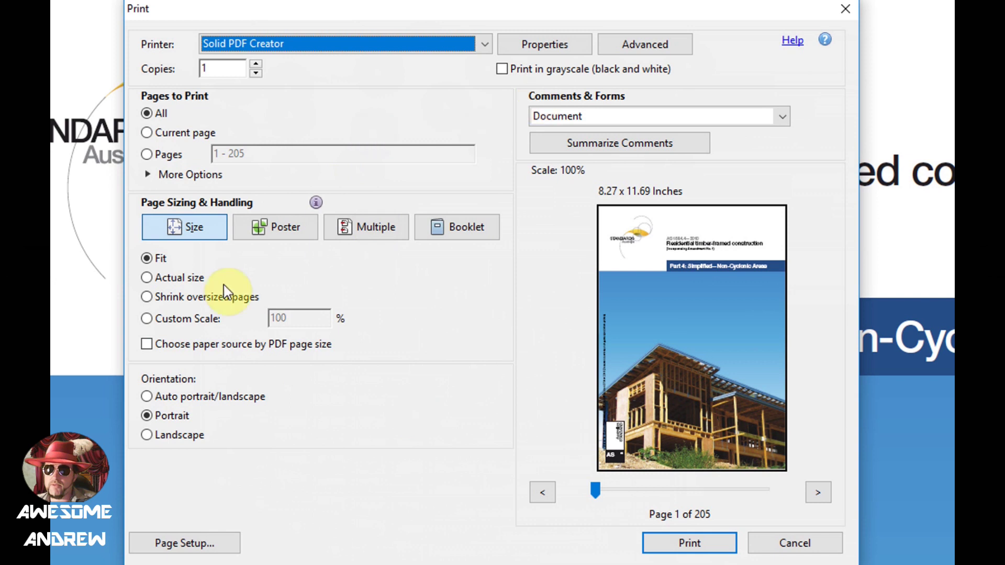
pyautogui.click(680, 543)
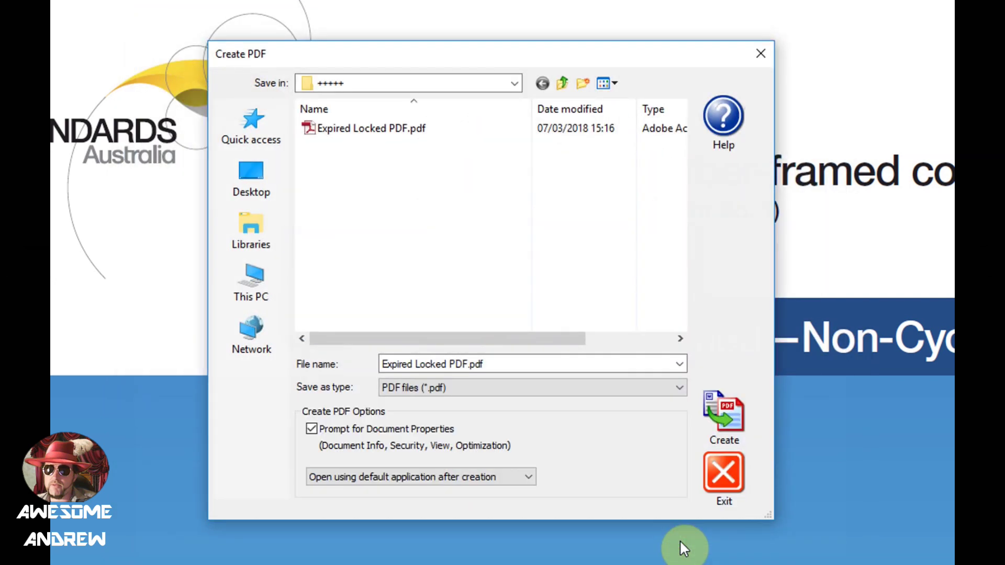
# - Rename the output file to UnLocked PDF.pdf and create it
pyautogui.click(386, 365)
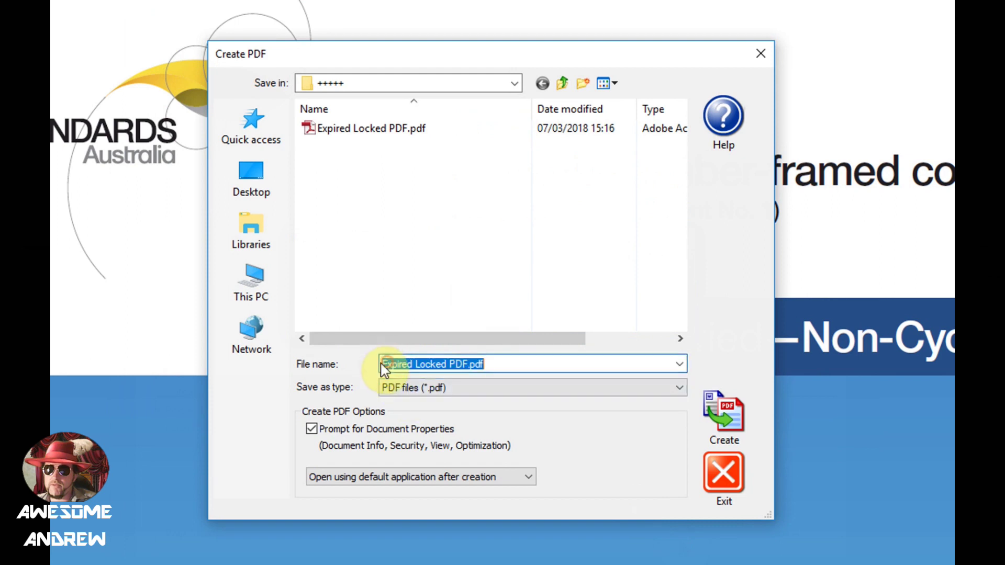
pyautogui.click(416, 364)
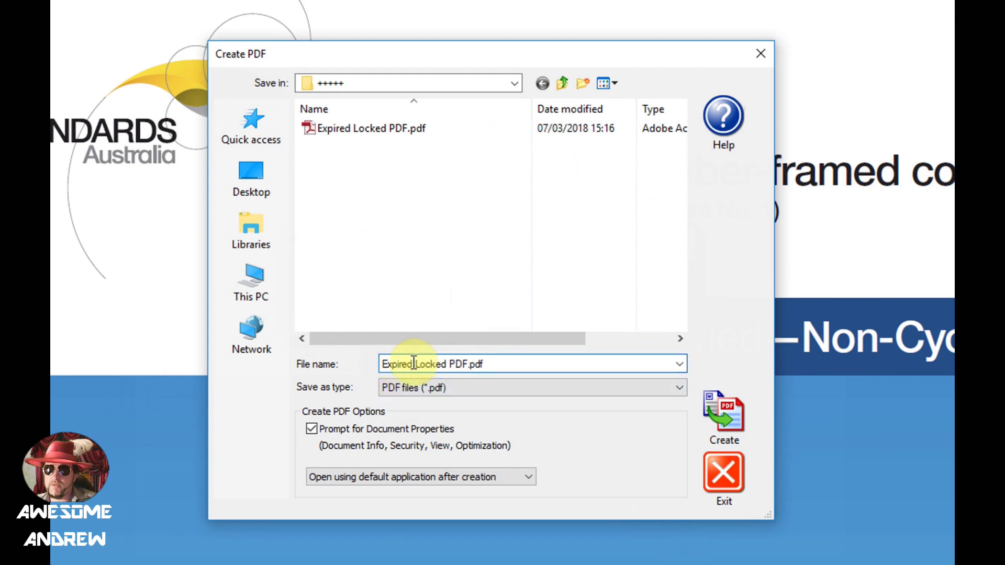
pyautogui.moveTo(413, 364); pyautogui.dragTo(302, 388)
pyautogui.write('Un')
pyautogui.press('BackSpace')
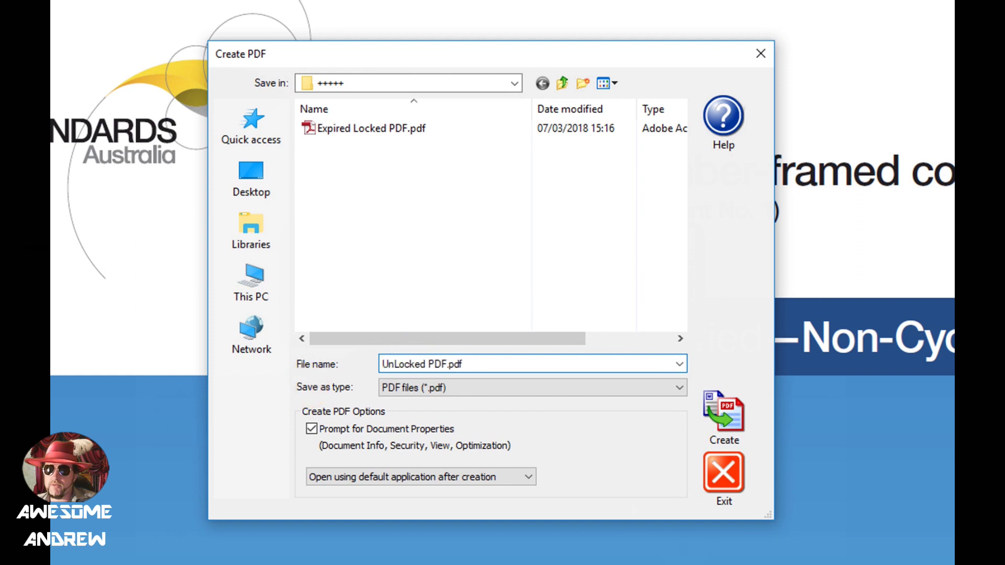
pyautogui.click(726, 414)
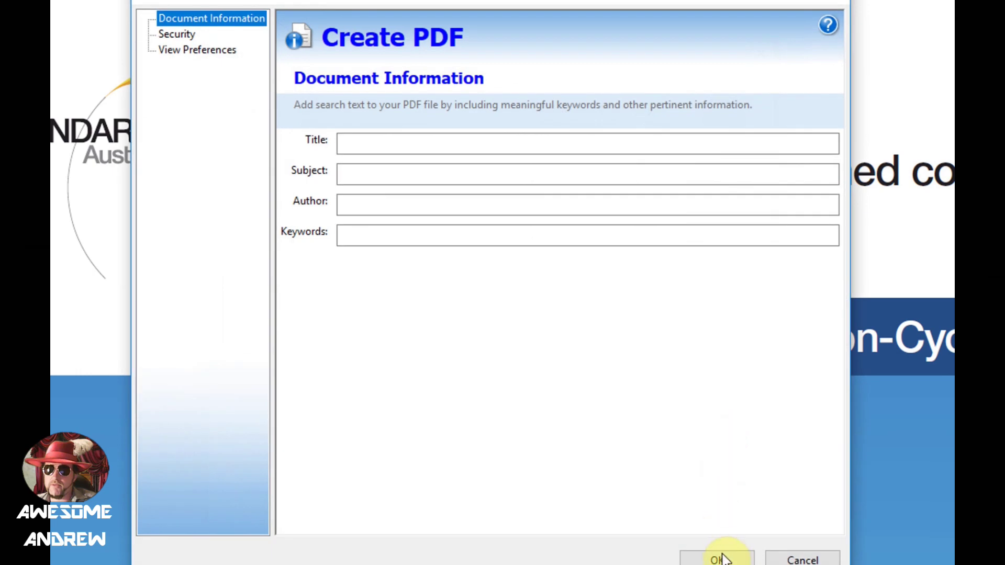
# - Accept the blank Document Information and move the conversion progress window aside
pyautogui.click(719, 559)
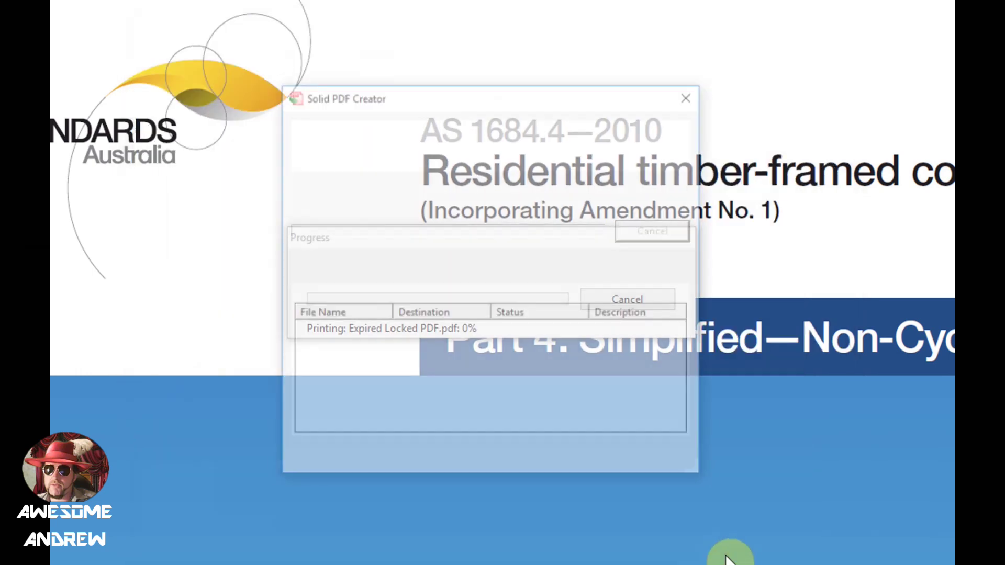
pyautogui.moveTo(569, 98); pyautogui.dragTo(903, 79)
pyautogui.moveTo(808, 70); pyautogui.dragTo(822, 64)
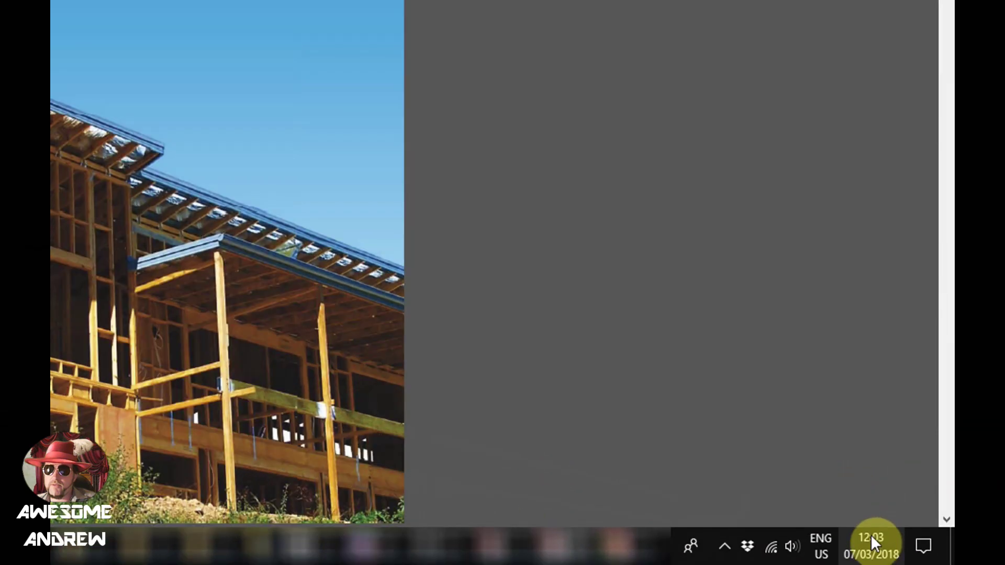
# - Turn Set time automatically back on and close the Settings window
pyautogui.moveTo(913, 554)
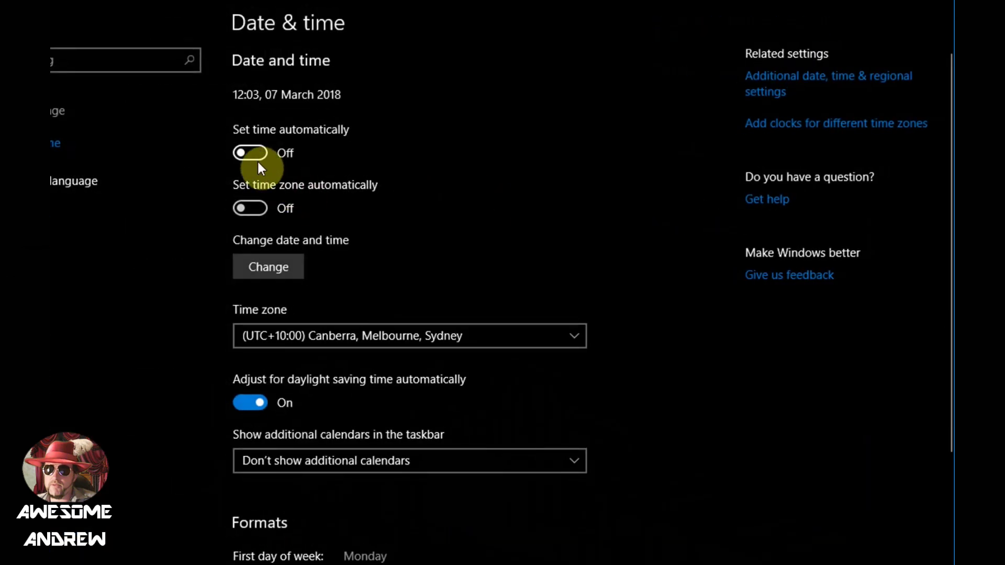
pyautogui.click(255, 152)
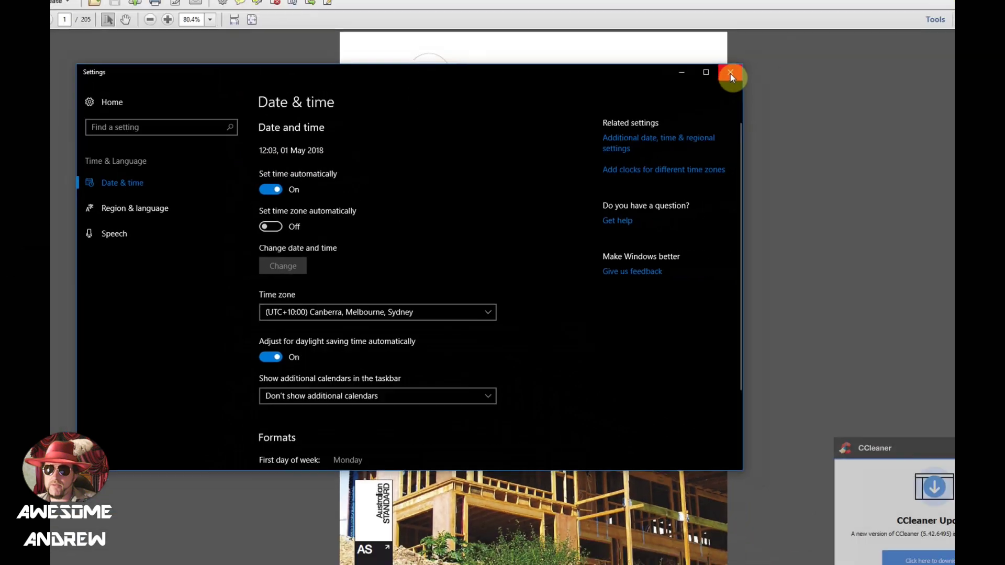
pyautogui.click(730, 74)
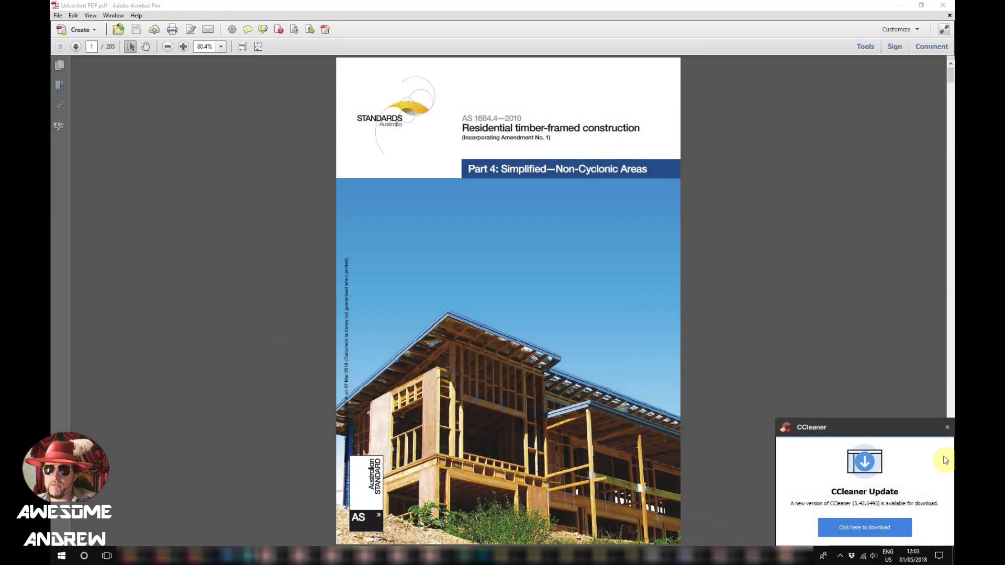
# - Dismiss the pop-up messages and close both open PDFs without saving changes
pyautogui.click(947, 427)
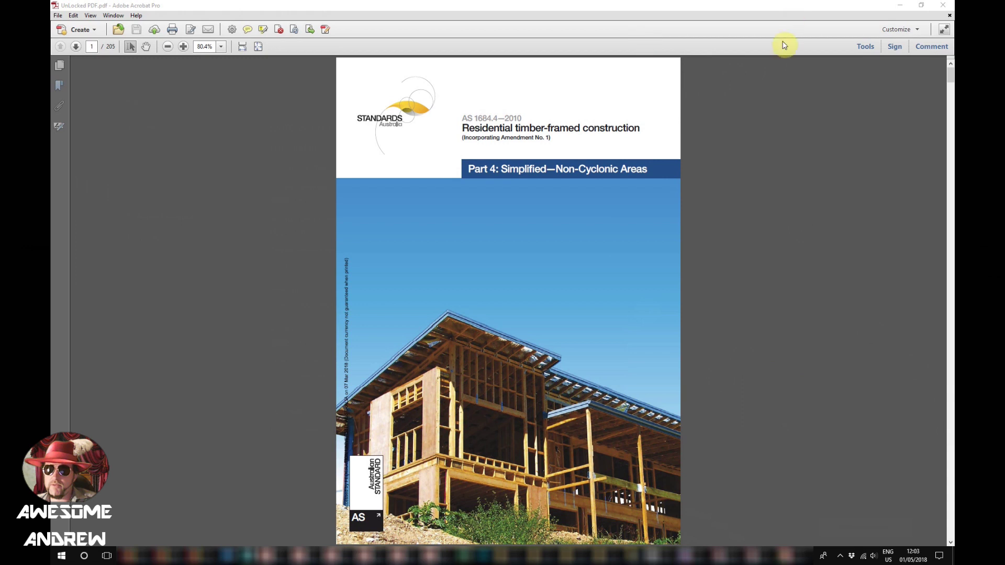
pyautogui.click(941, 7)
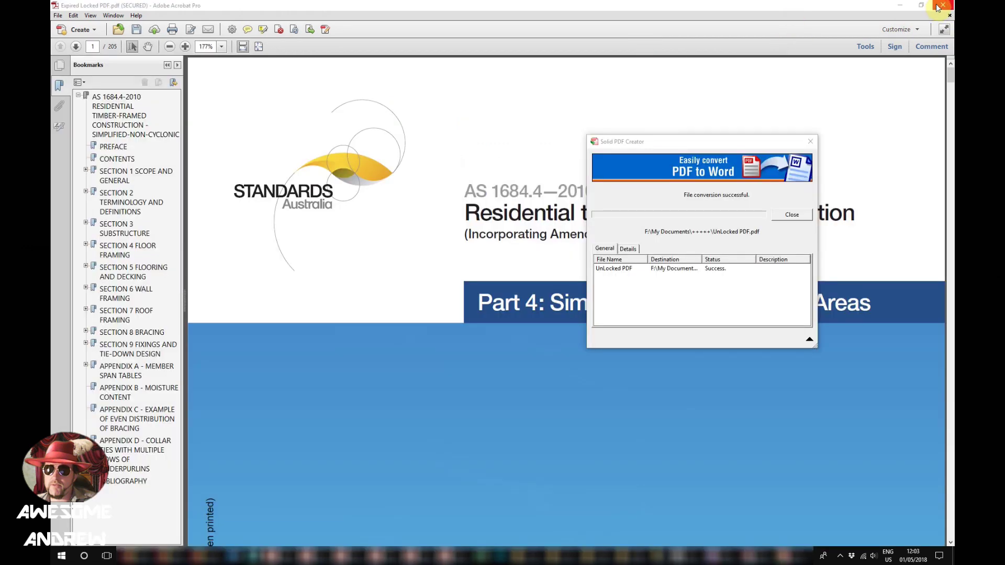
pyautogui.click(941, 6)
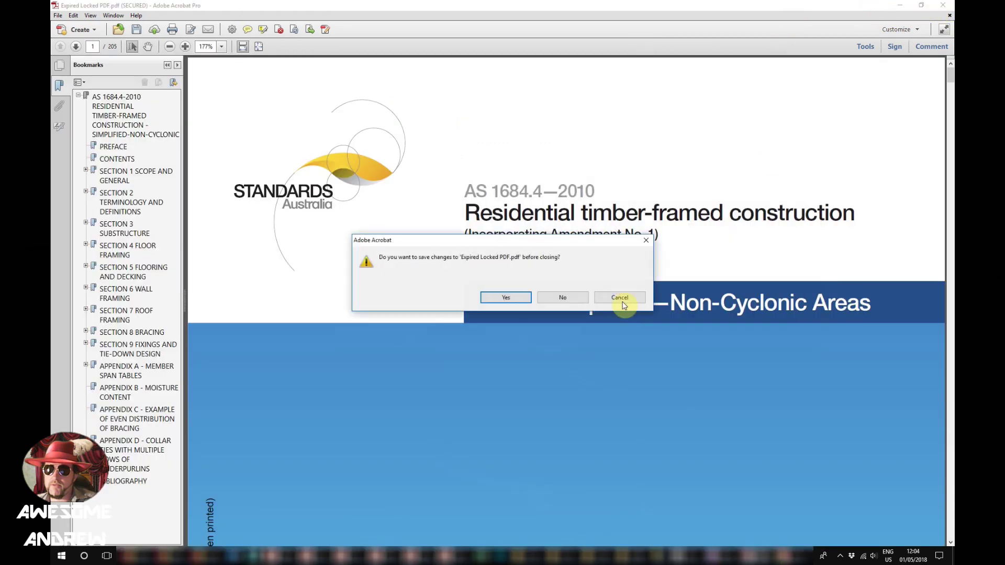
pyautogui.click(567, 298)
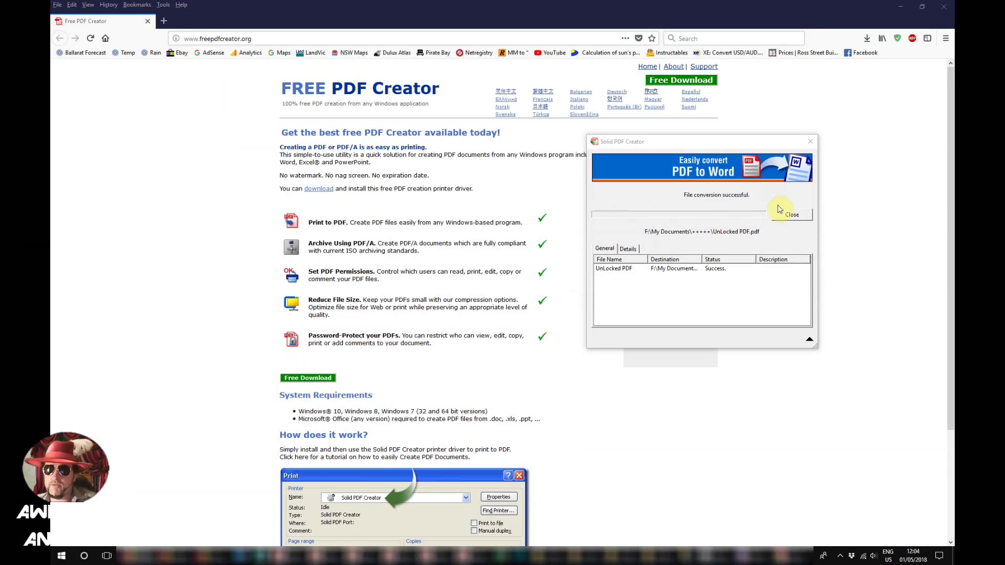
pyautogui.click(785, 216)
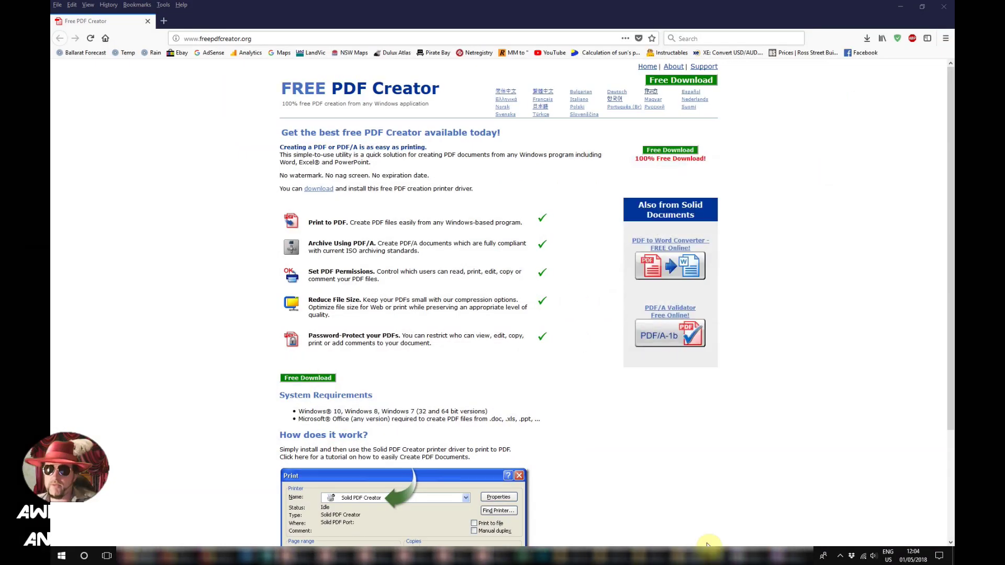
# - Reopen Expired Locked PDF.pdf to confirm it shows only the expiry notice, then close it
pyautogui.click(696, 555)
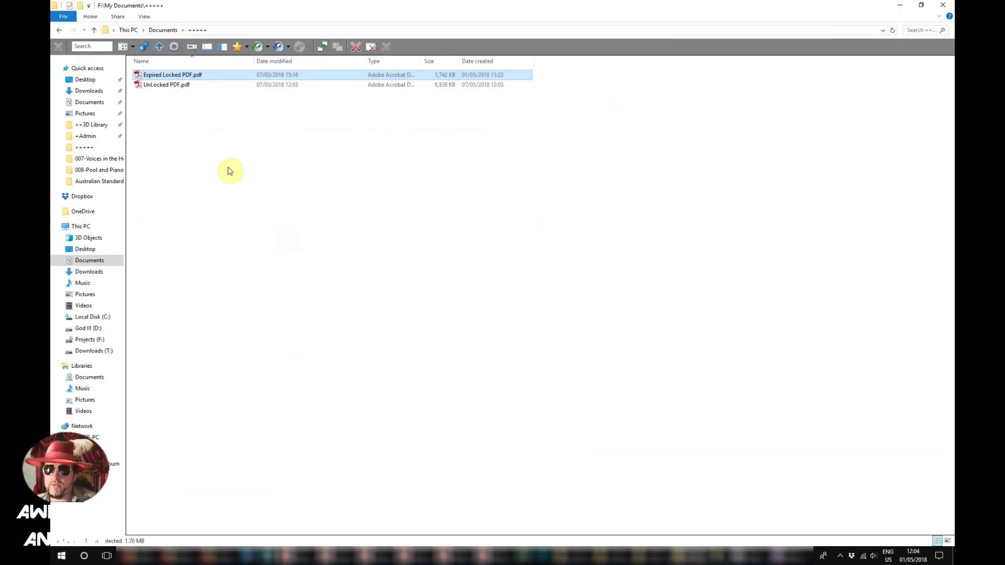
pyautogui.click(173, 76)
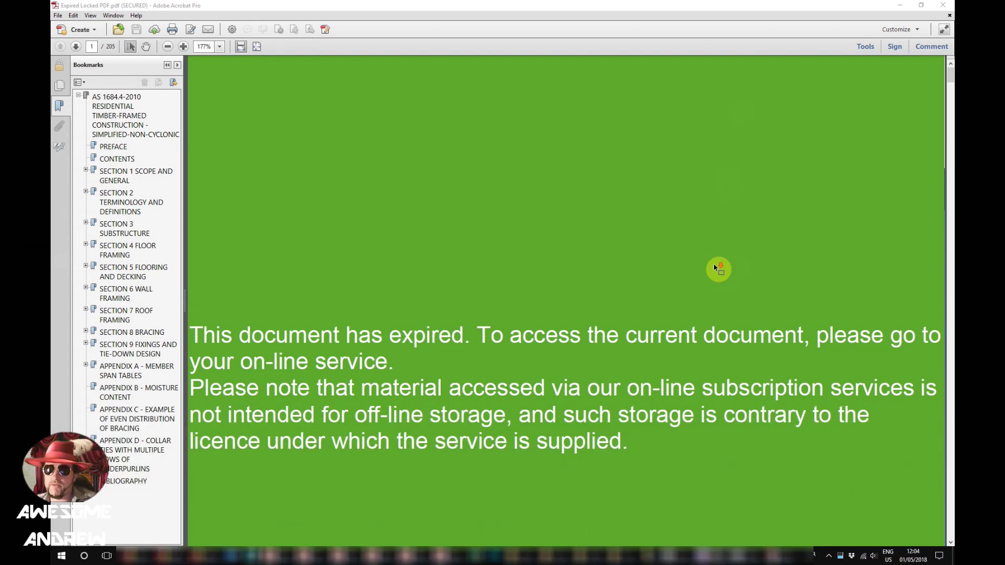
pyautogui.scroll(-5, 713, 264)
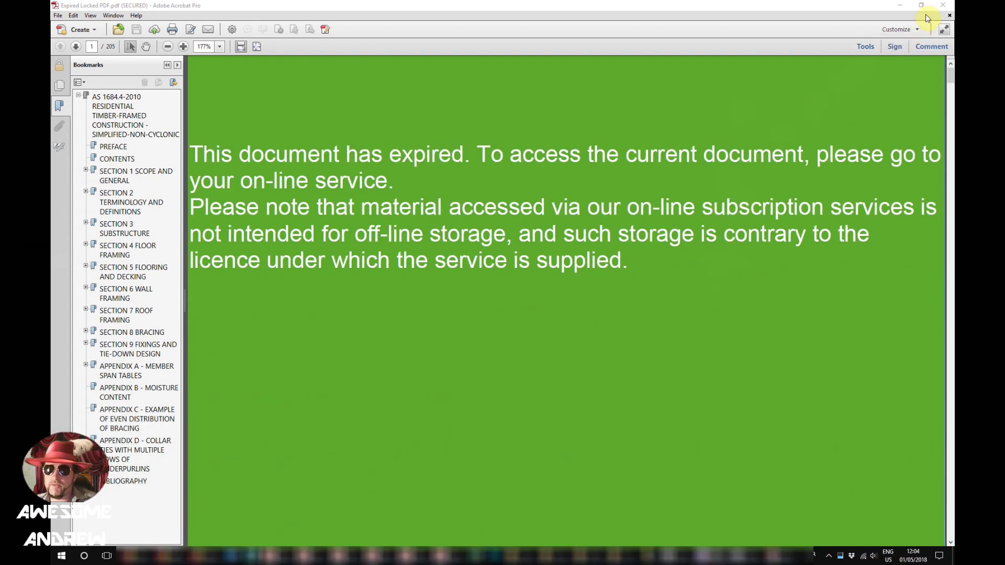
pyautogui.click(941, 11)
# - Open UnLocked PDF.pdf and scroll through the standard's fully readable pages
pyautogui.click(157, 88)
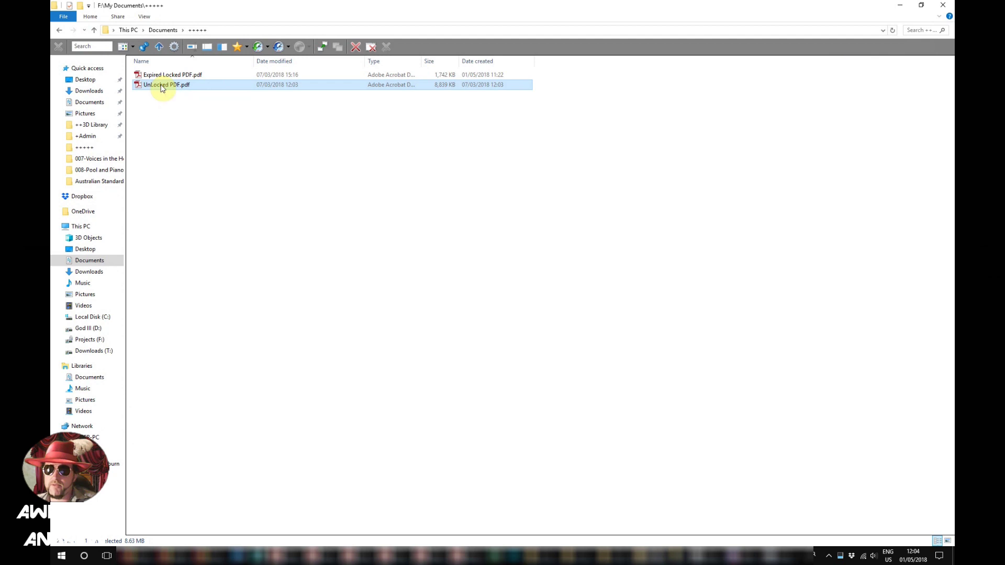
pyautogui.doubleClick(162, 87)
pyautogui.scroll(-10, 626, 304)
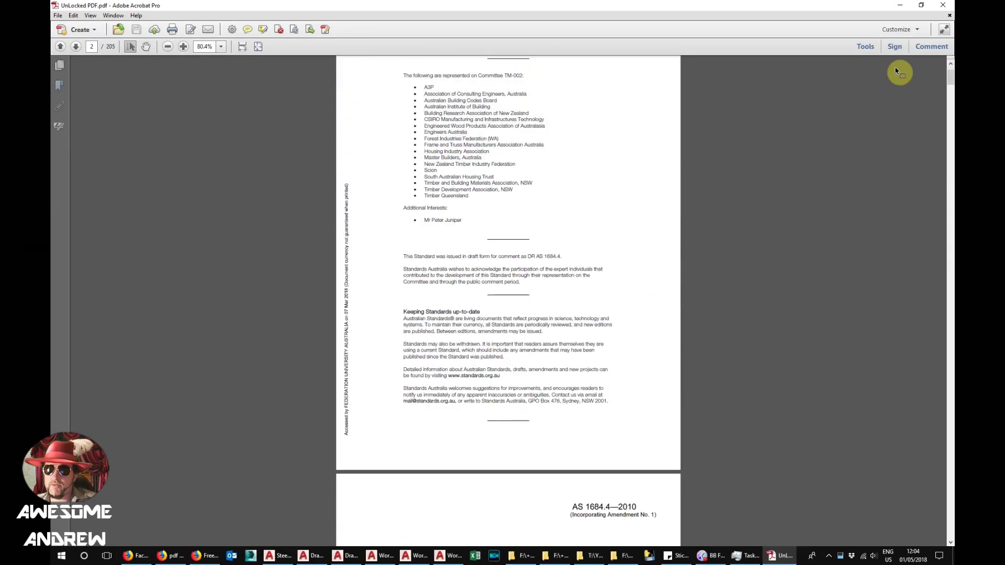